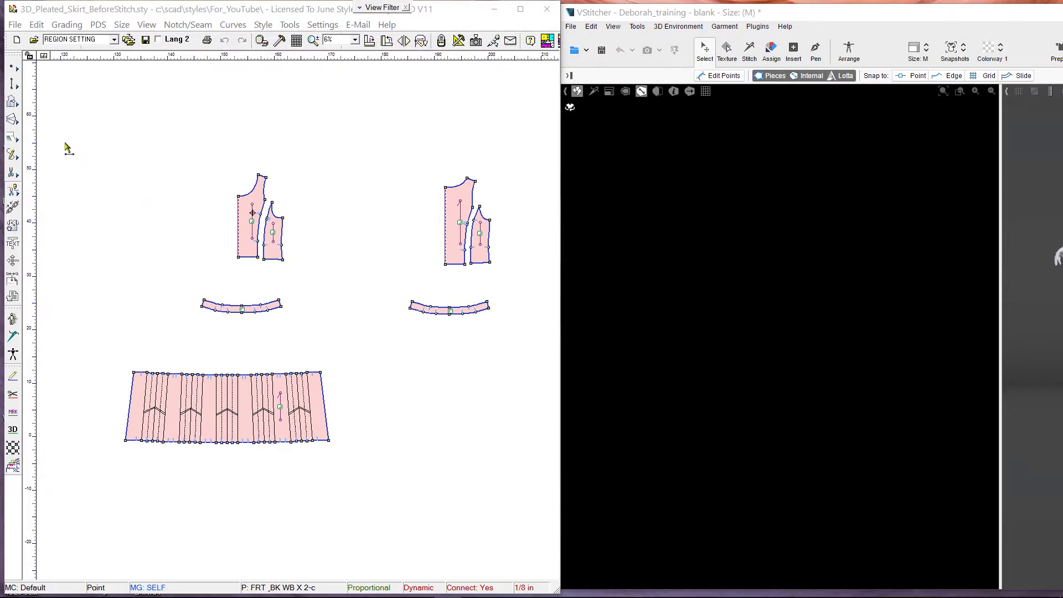
Step: Include all bodice, waistband and pleated skirt patterns in 3D
drag(66, 147, 482, 405)
right_click(246, 236)
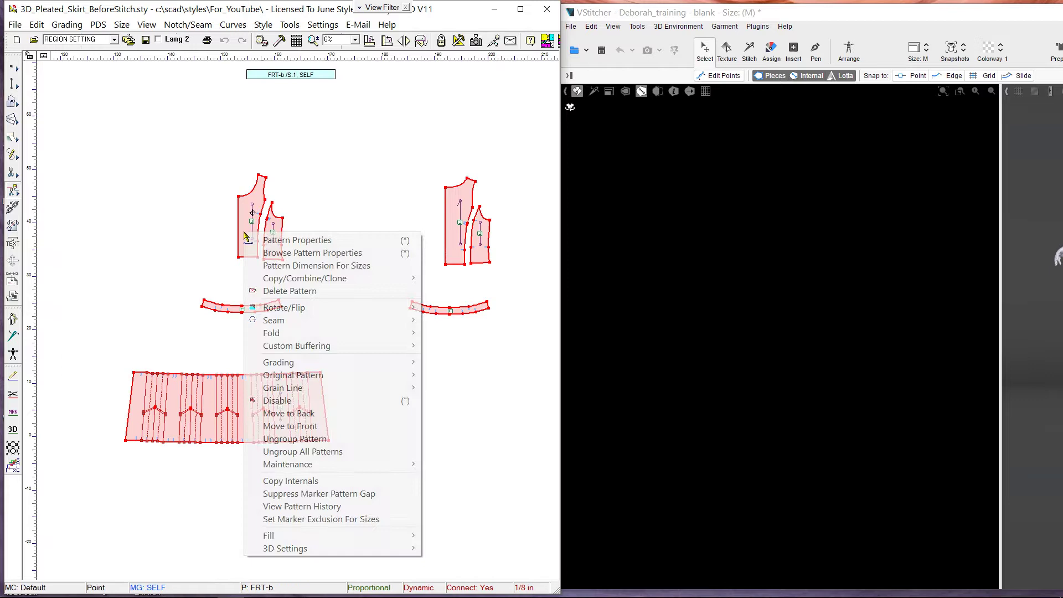
mouse_move(357, 549)
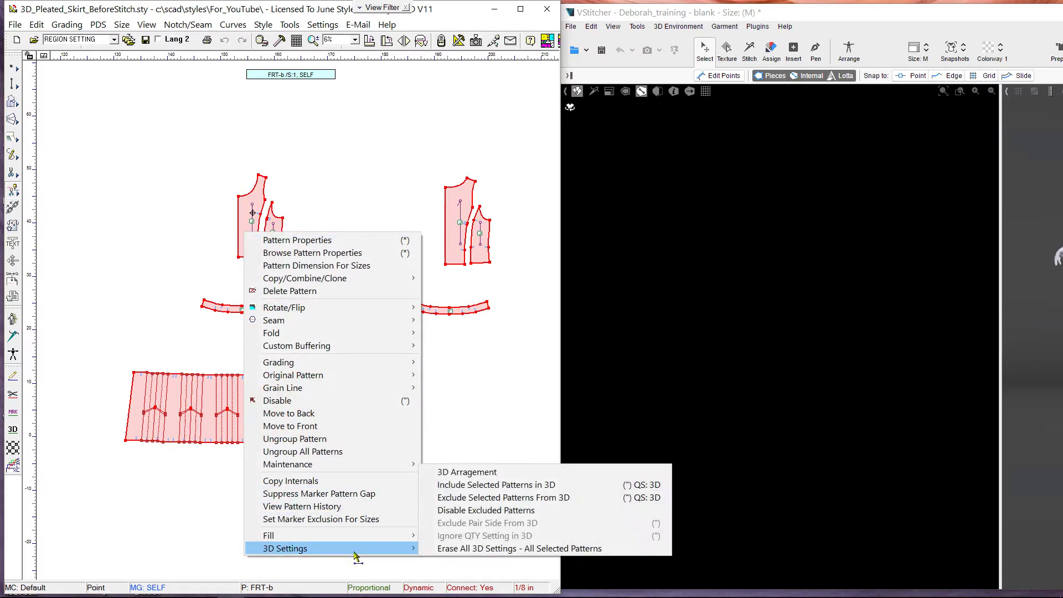
click(468, 487)
click(249, 335)
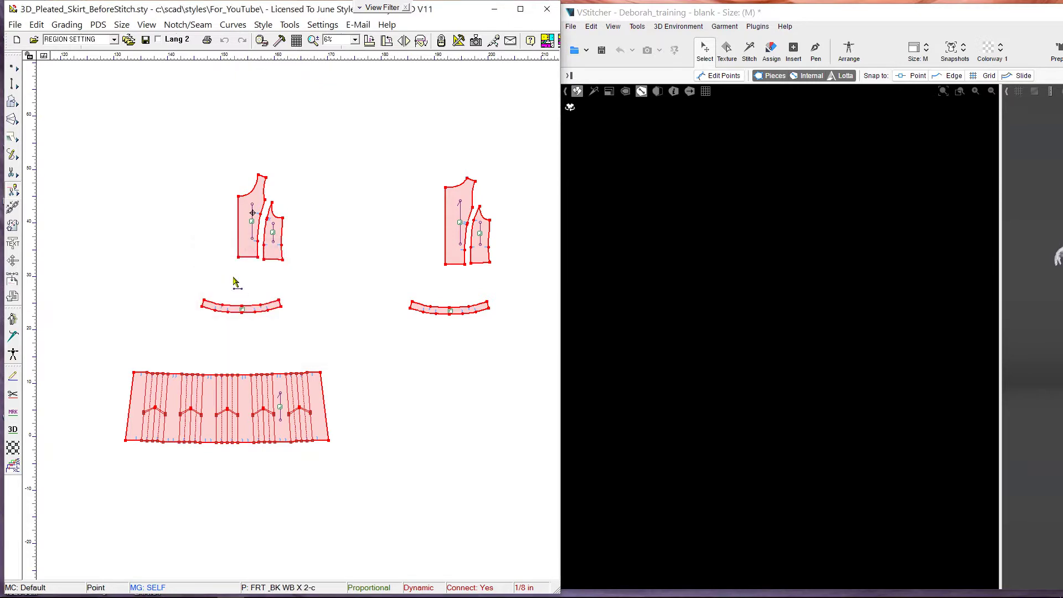
click(92, 328)
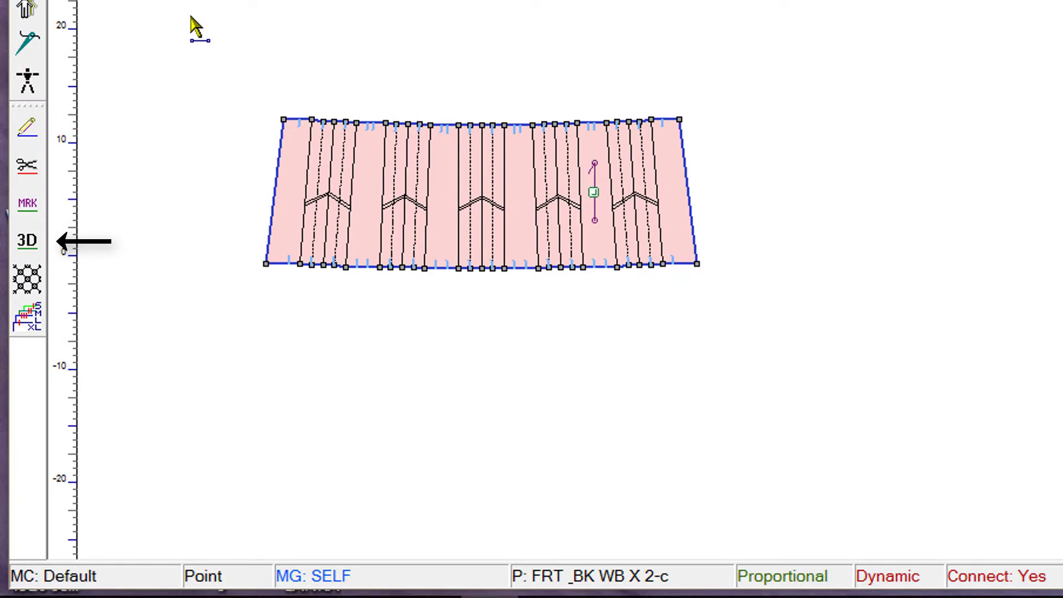
Step: Mark the dashed internal lines of the skirt's first two box pleats as 3D pleats
click(28, 241)
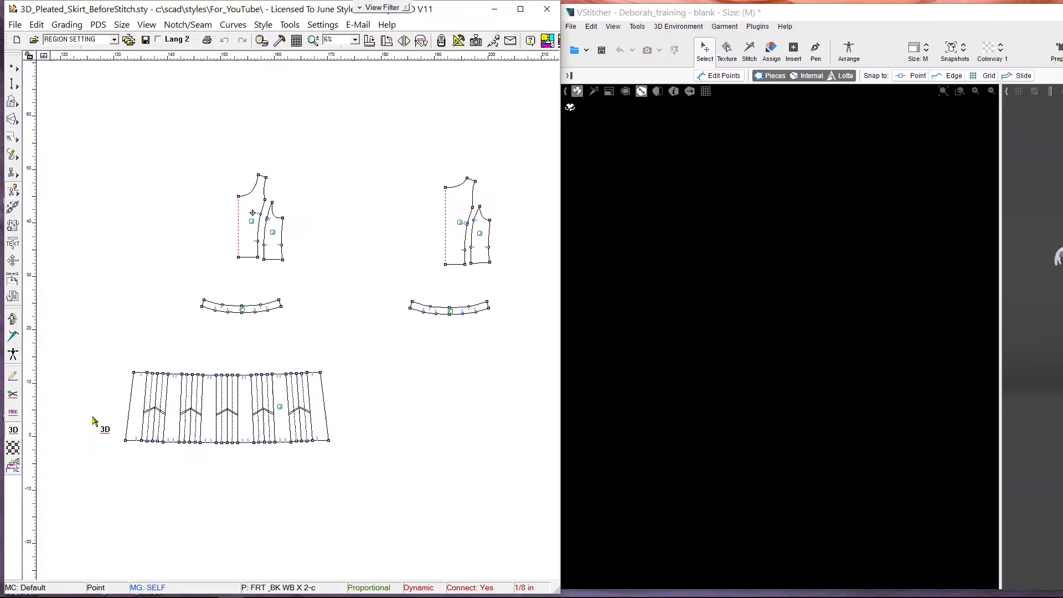
scroll(157, 397, up, 2)
middle_drag(382, 354, 225, 363)
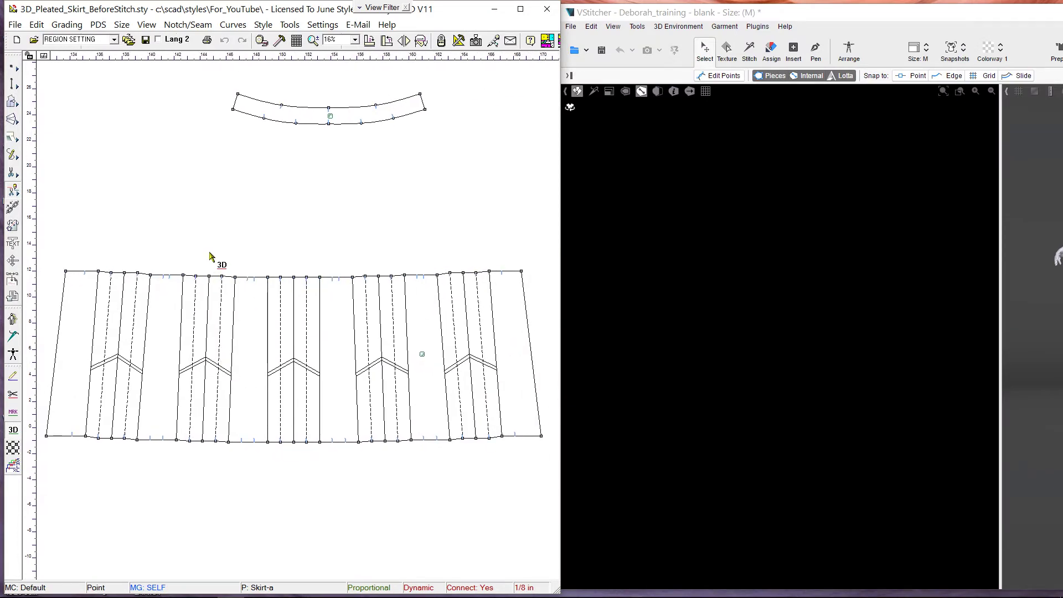
scroll(154, 297, up, 2)
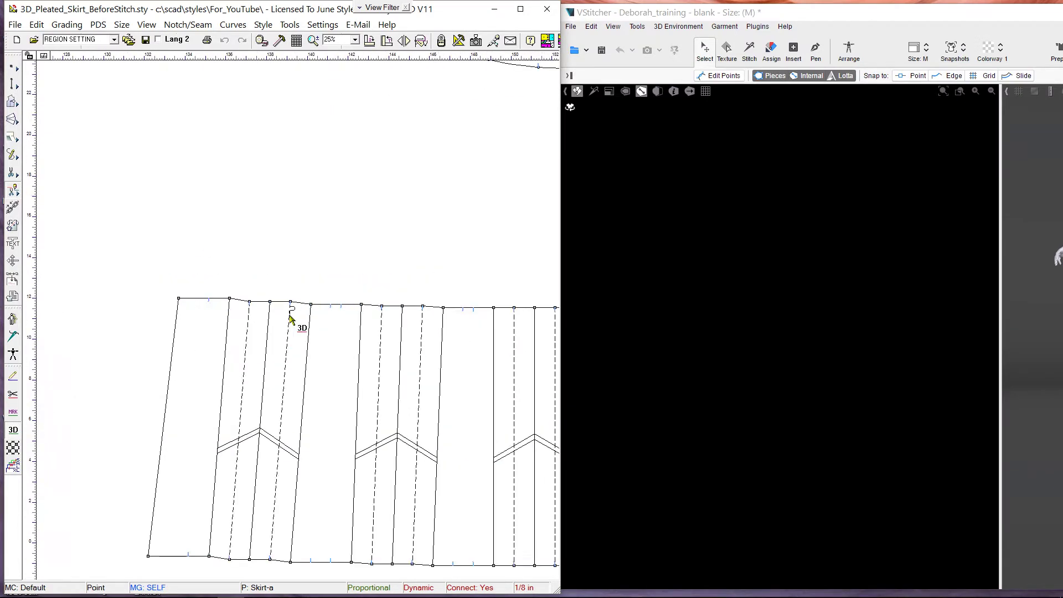
click(262, 369)
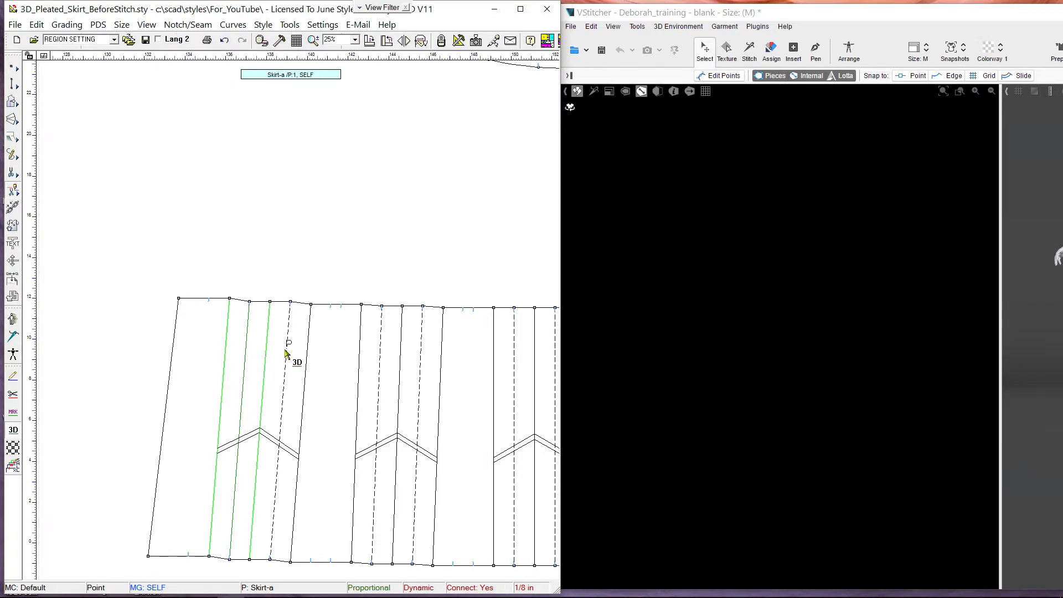
click(288, 357)
click(308, 359)
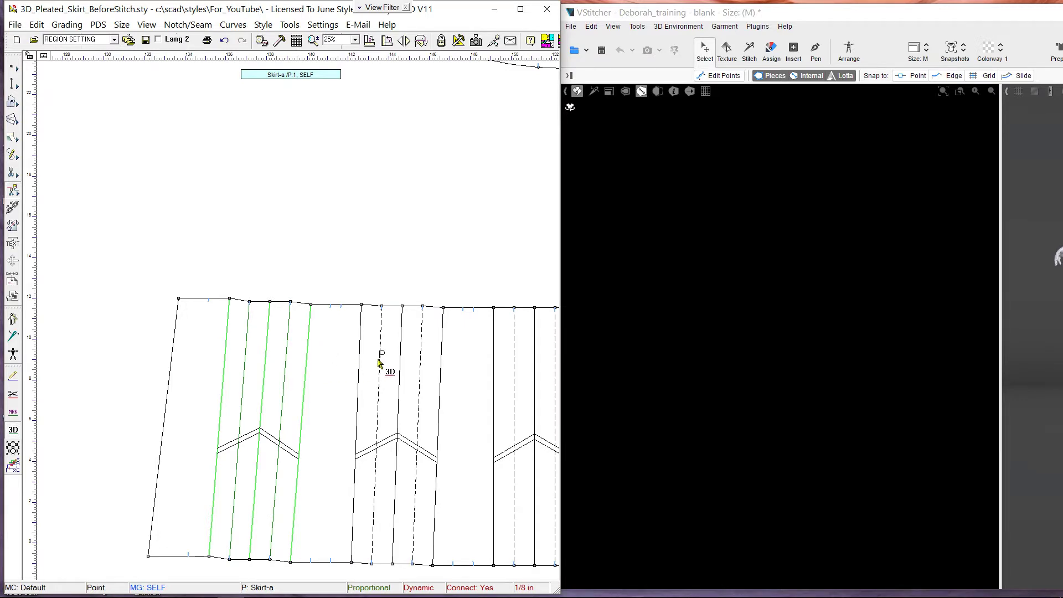
drag(375, 358, 392, 375)
drag(414, 361, 424, 381)
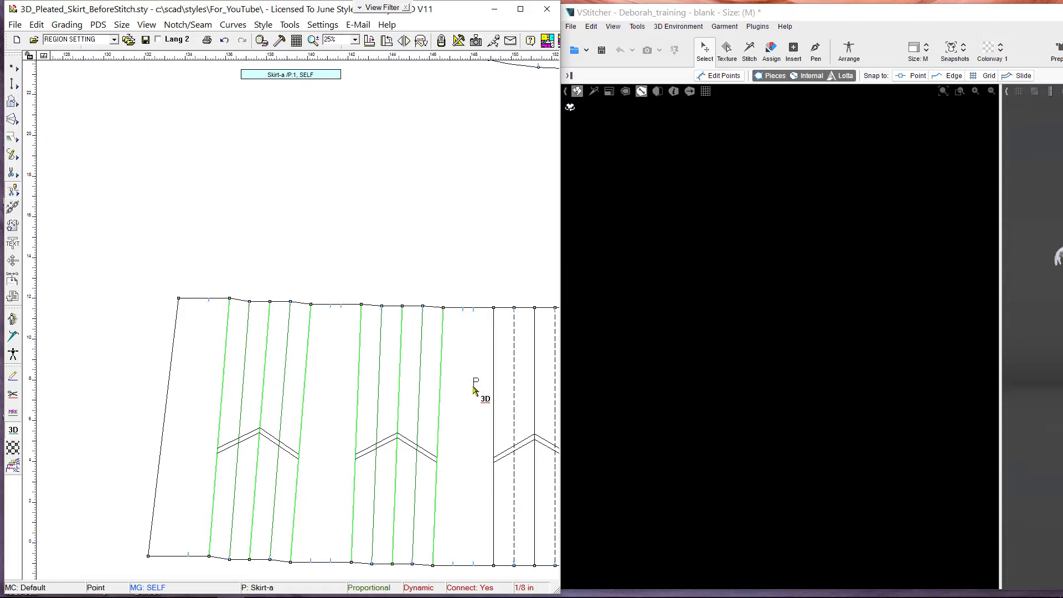
Step: Mark the dashed internal lines of the skirt's remaining three box pleats as 3D pleats
middle_drag(449, 384, 242, 381)
drag(300, 362, 353, 386)
click(349, 379)
click(369, 382)
drag(437, 374, 491, 403)
middle_drag(497, 406, 266, 397)
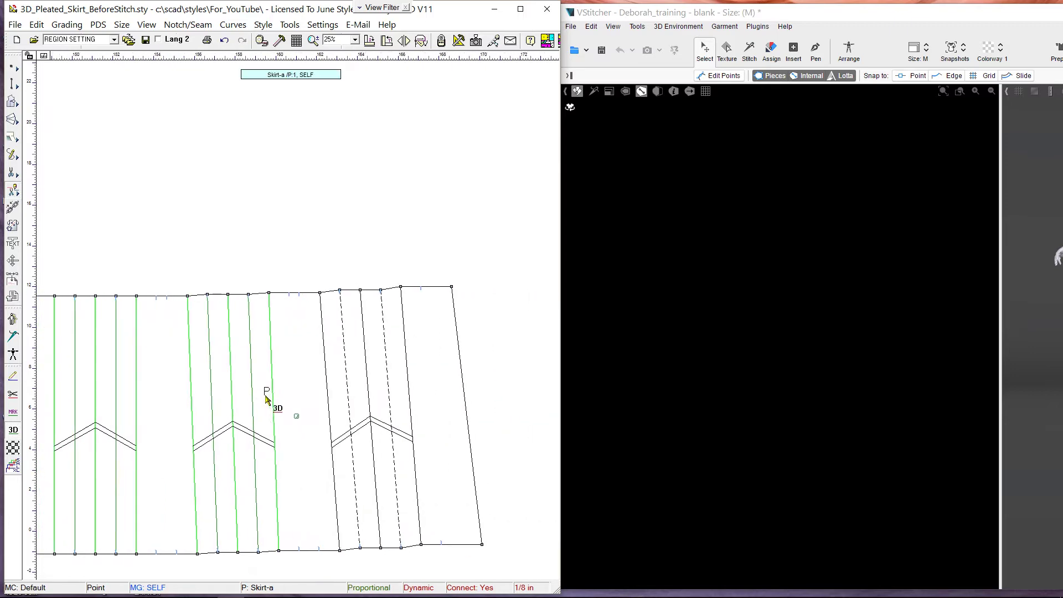
click(351, 381)
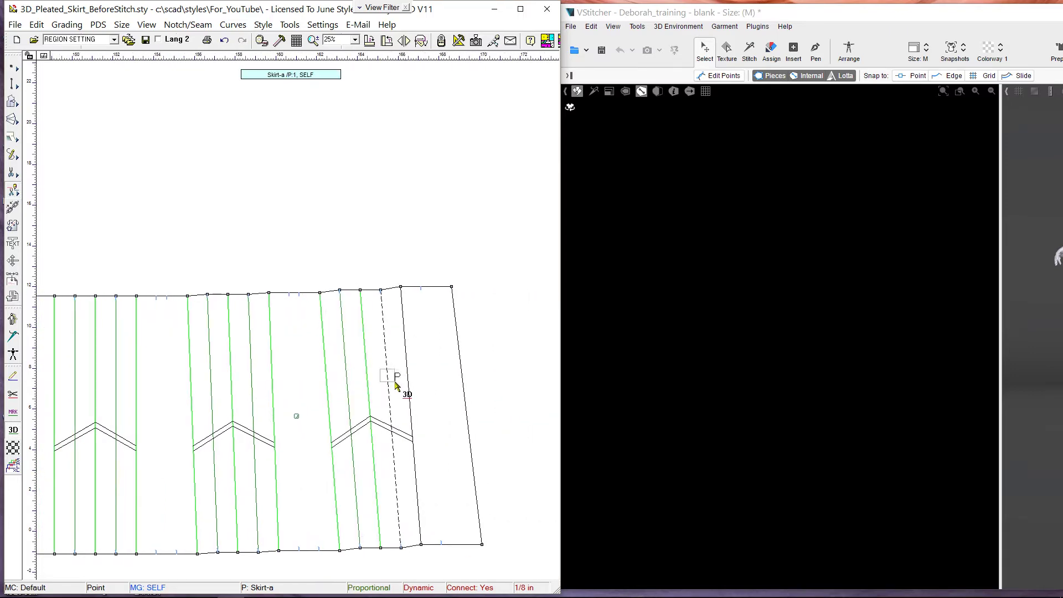
click(391, 369)
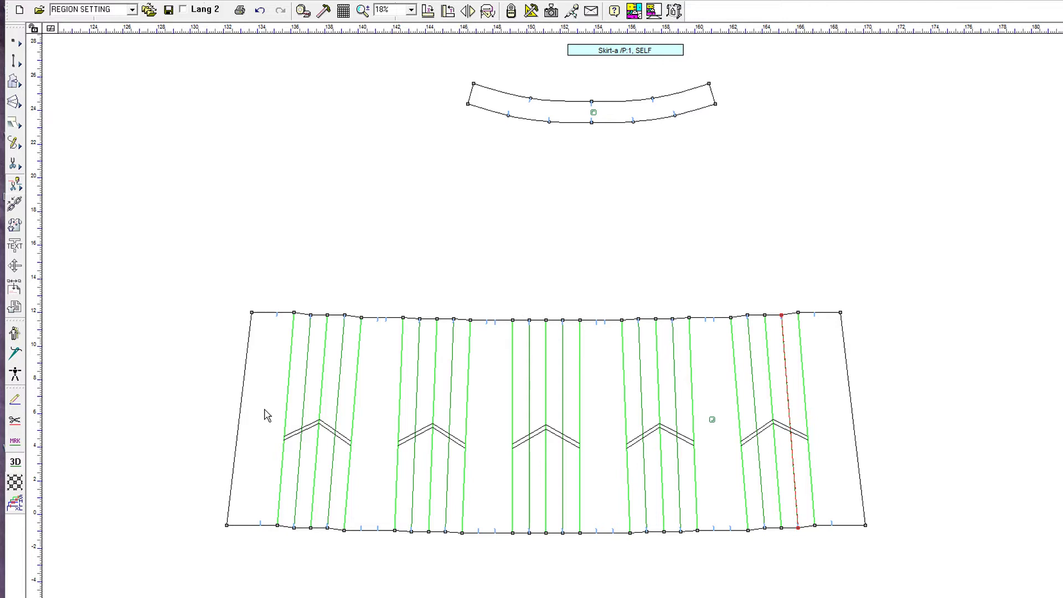
Step: Enable Reverse Fold in the internal line properties for the second dashed line of the first two box pleats
right_click(306, 371)
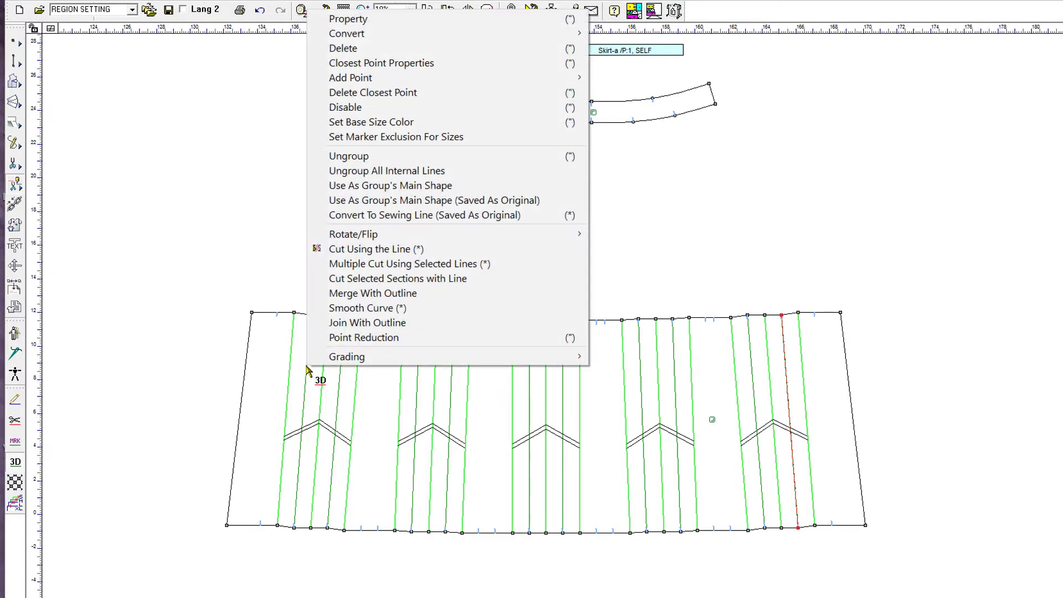
click(390, 21)
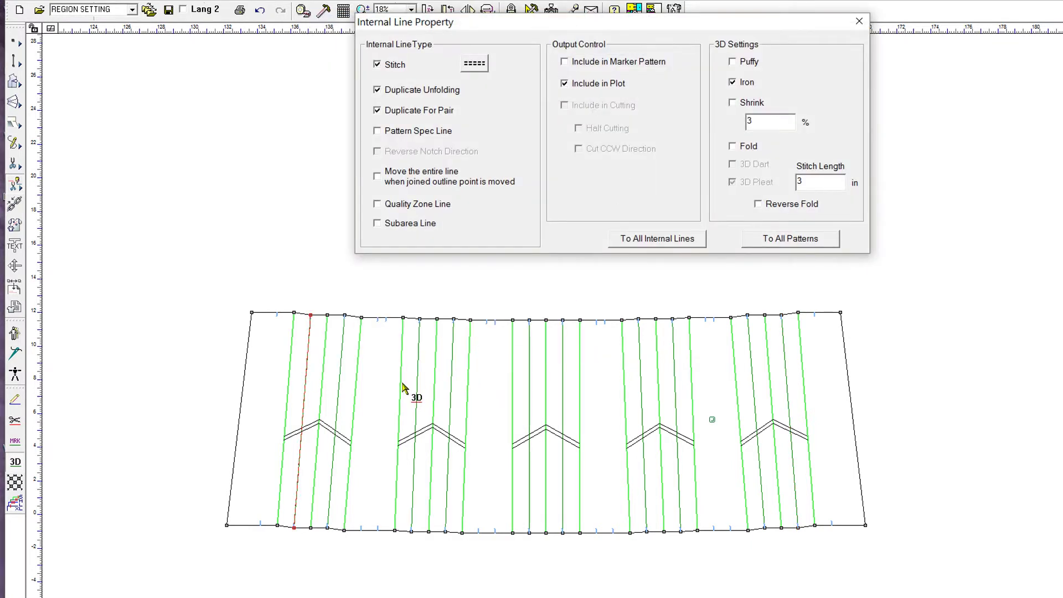
click(343, 396)
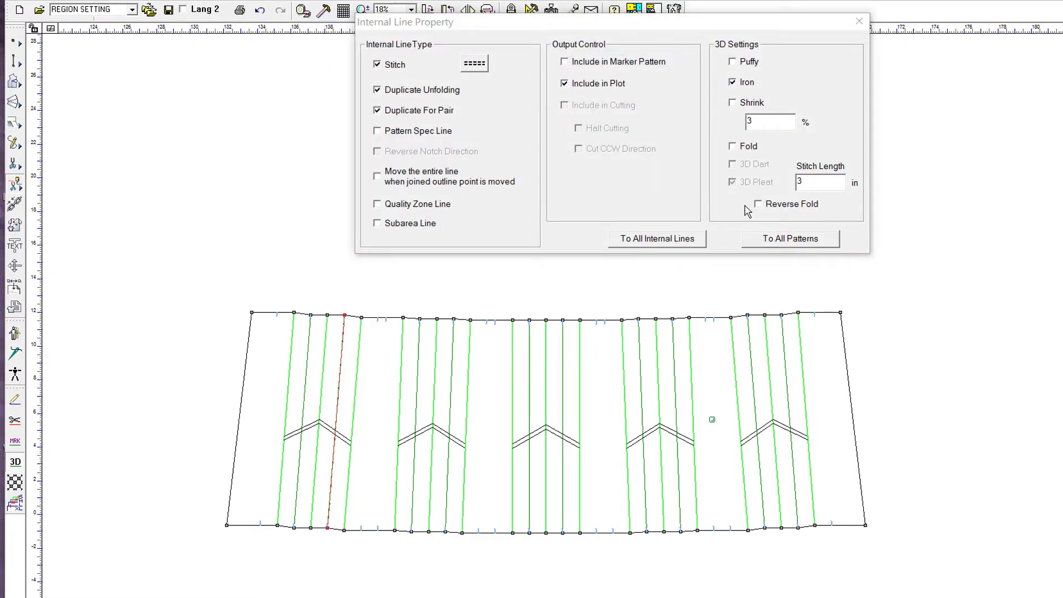
click(760, 206)
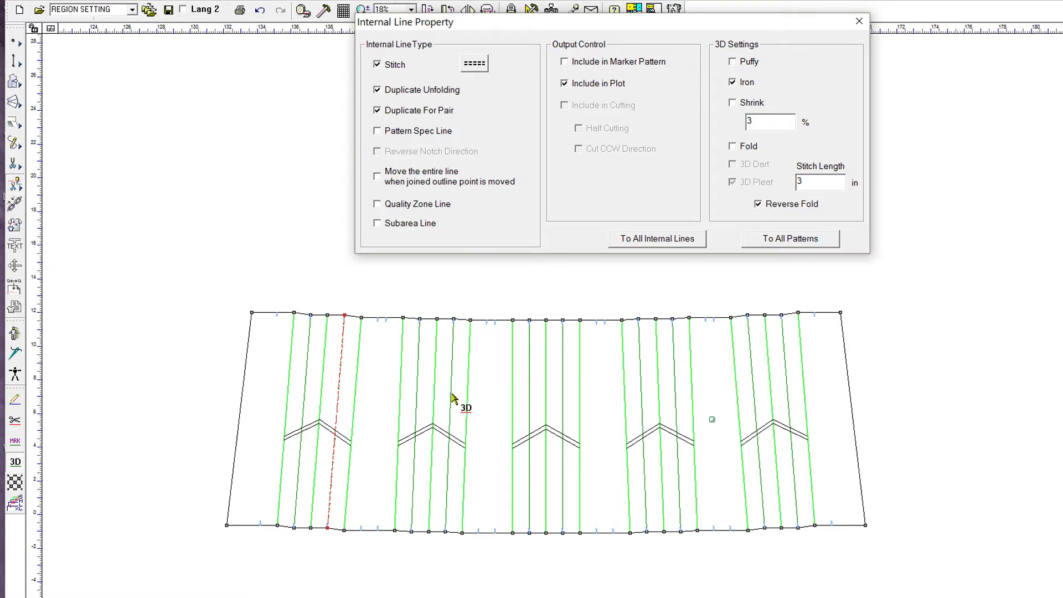
click(418, 395)
click(452, 392)
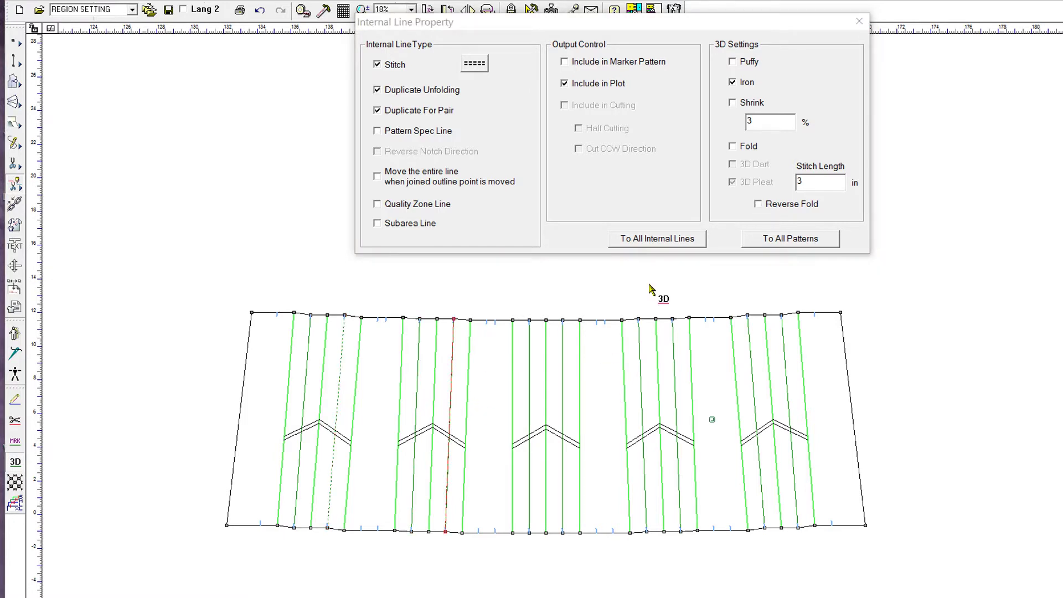
click(758, 203)
Step: Enable Reverse Fold for the second dashed line of the middle, fourth and fifth box pleats
click(532, 389)
click(758, 204)
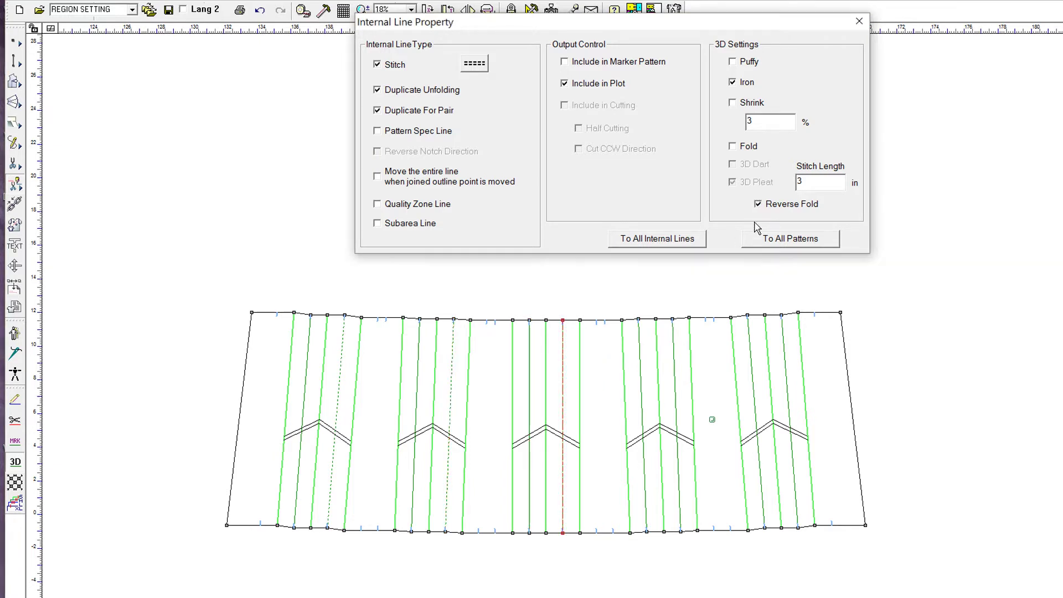
click(686, 415)
click(759, 205)
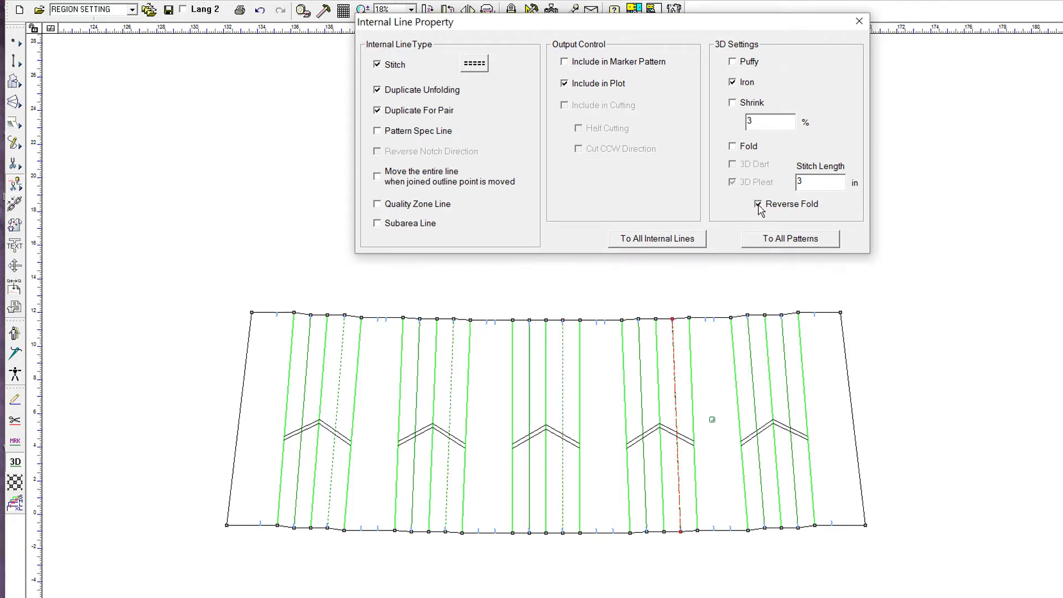
click(788, 357)
click(758, 204)
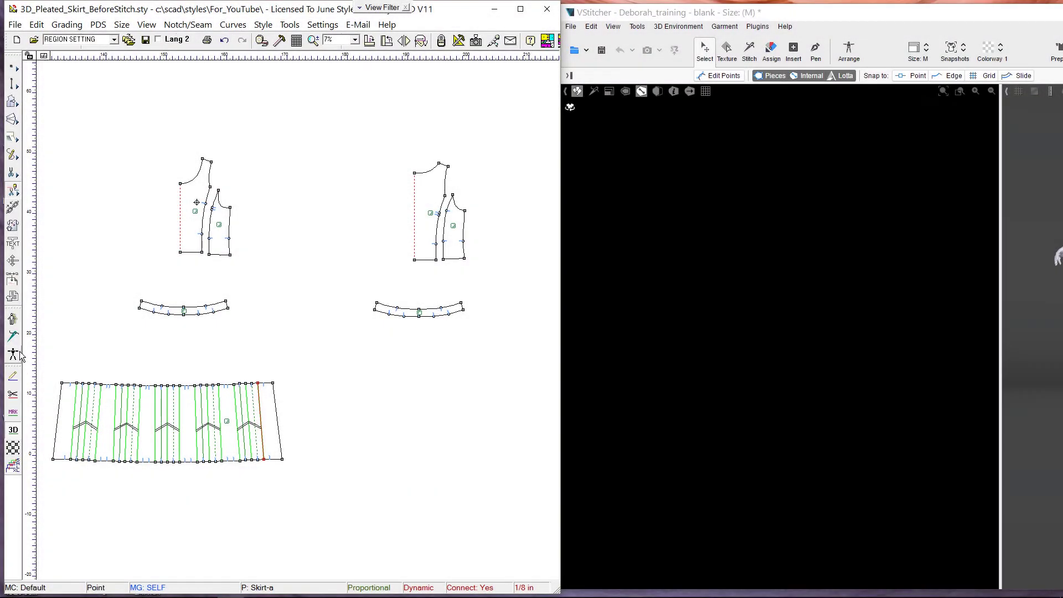
Step: Define 3D stitches joining the front and back bodice panels along the princess, side and shoulder seams
click(13, 338)
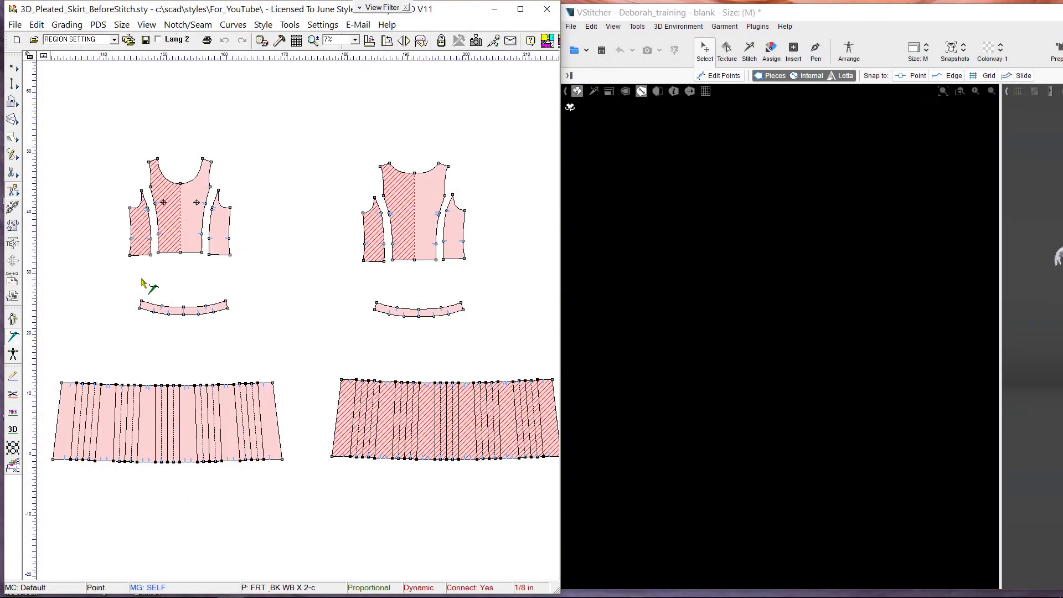
scroll(154, 258, up, 1)
scroll(293, 240, up, 1)
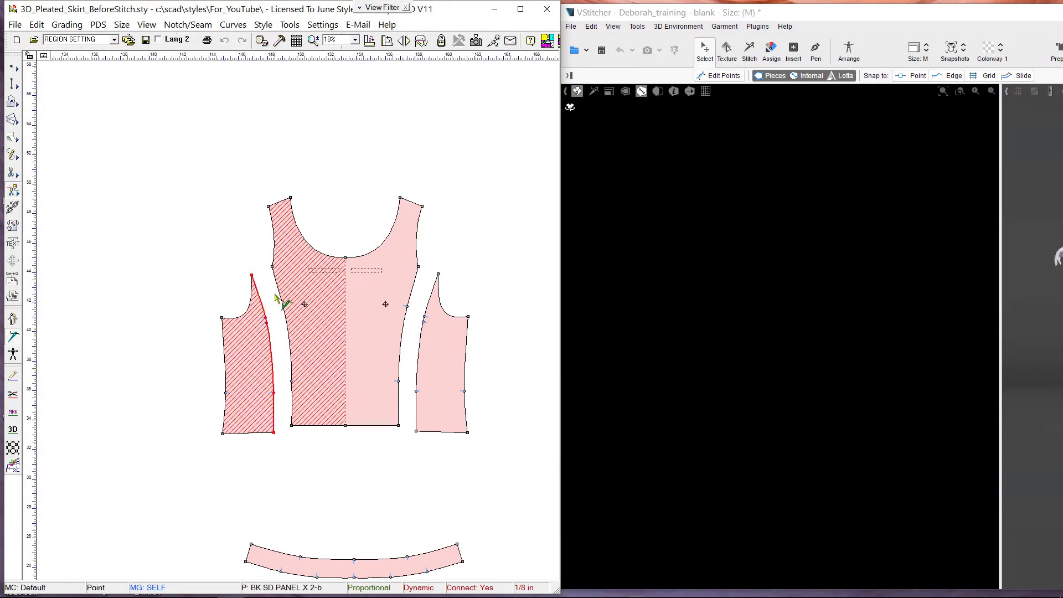
scroll(282, 321, down, 1)
click(200, 277)
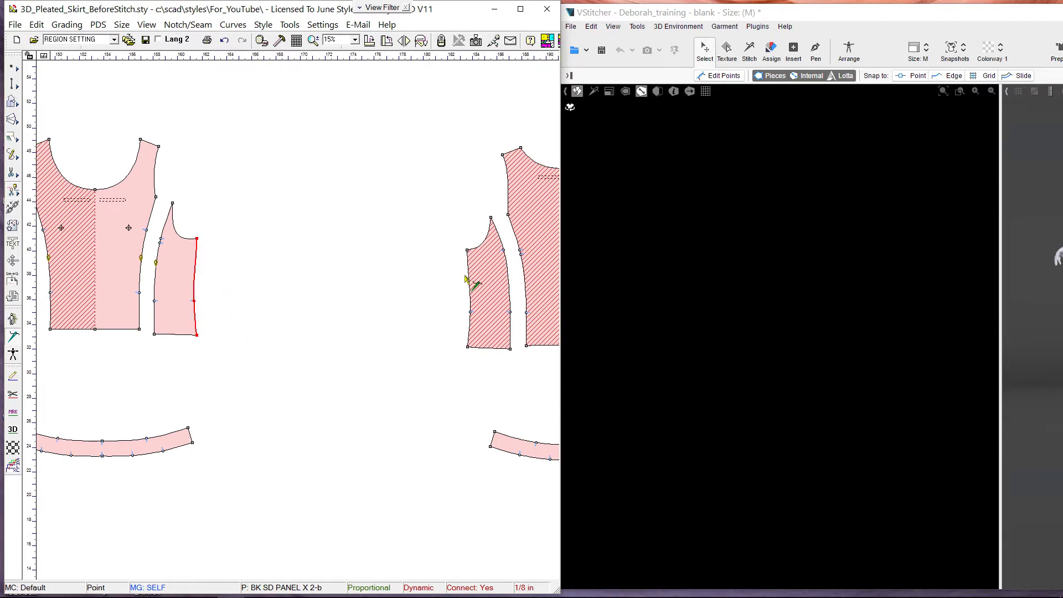
scroll(286, 265, down, 2)
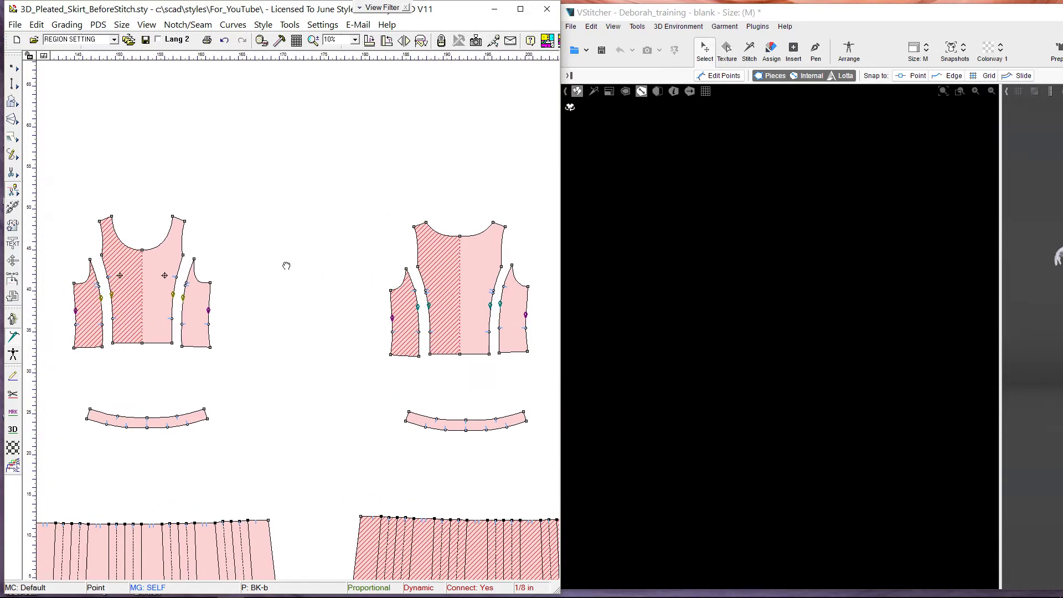
click(423, 226)
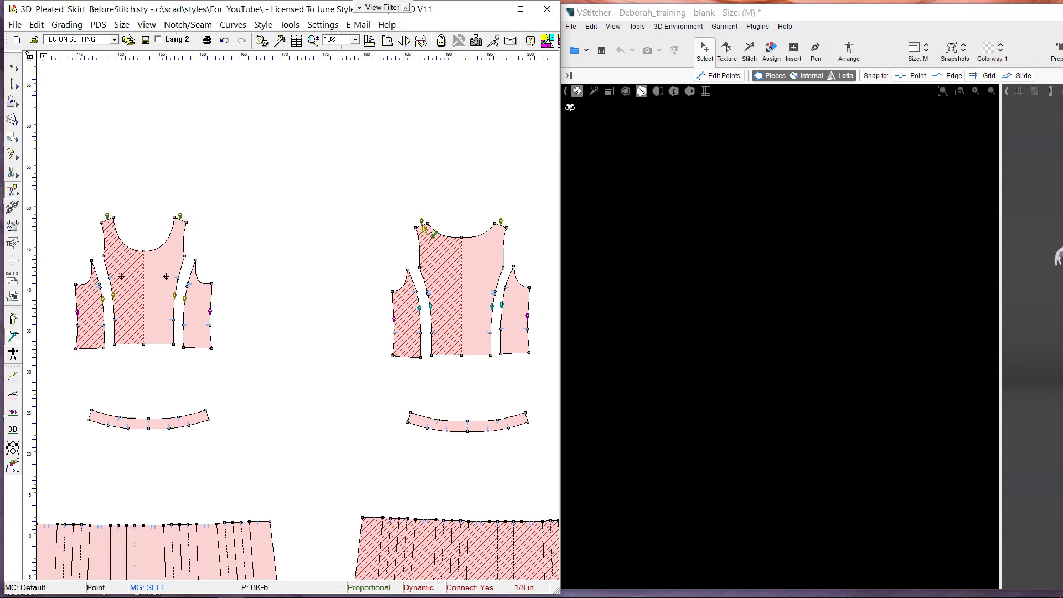
Step: Stitch the bottom edges of both halves of the front bodice and side panels to the front waistband's upper edge
click(159, 343)
click(194, 349)
click(171, 412)
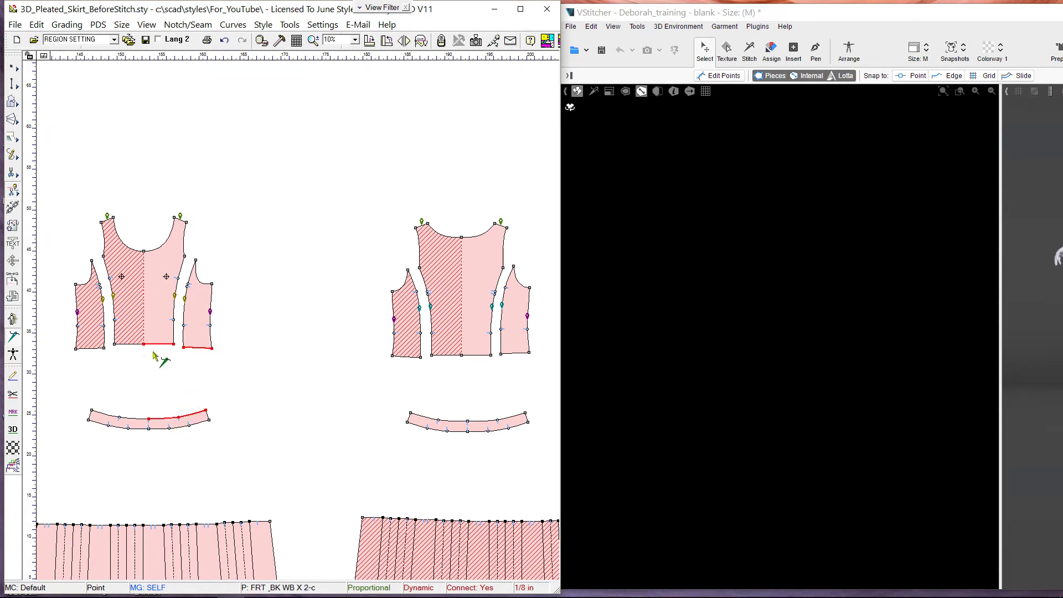
click(144, 346)
click(148, 416)
click(133, 344)
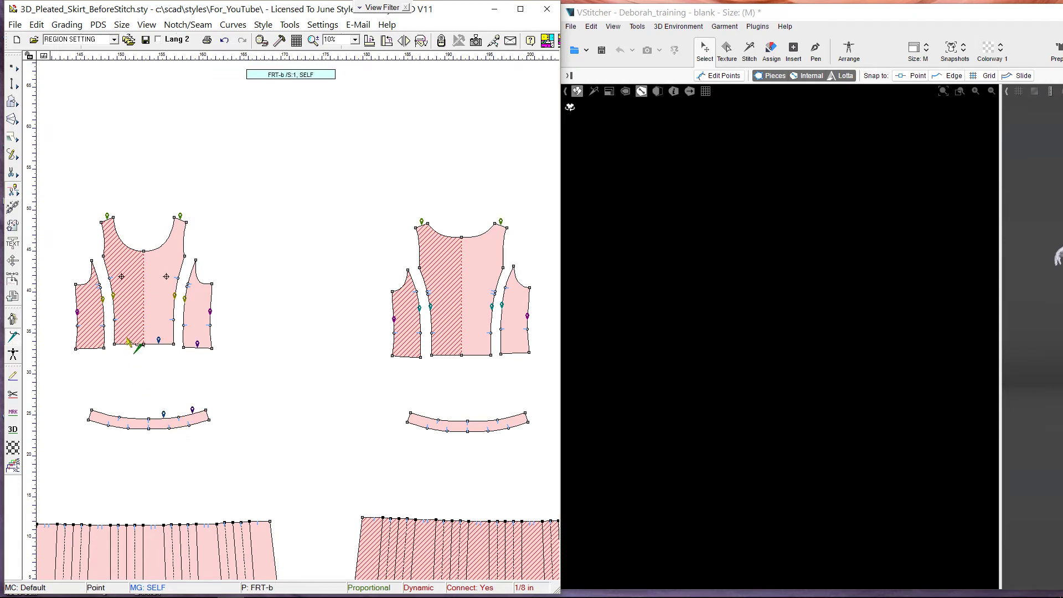
click(90, 347)
click(119, 416)
drag(151, 349, 153, 418)
Step: Stitch the bottom edges of both halves of the back bodice and side panels to the back waistband's upper edge
click(476, 355)
click(515, 353)
click(501, 417)
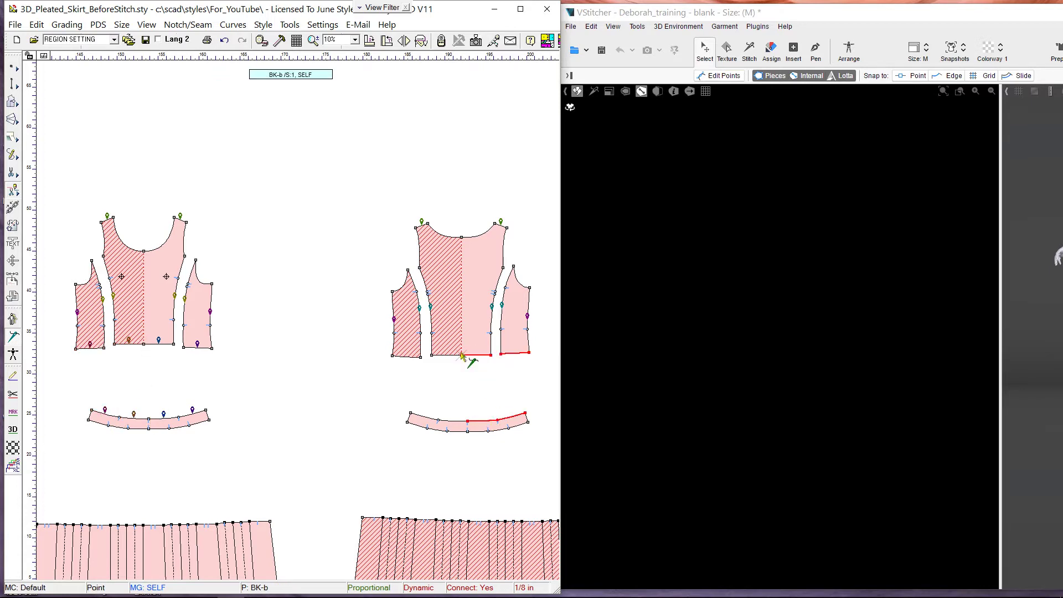
click(468, 421)
click(447, 355)
click(403, 356)
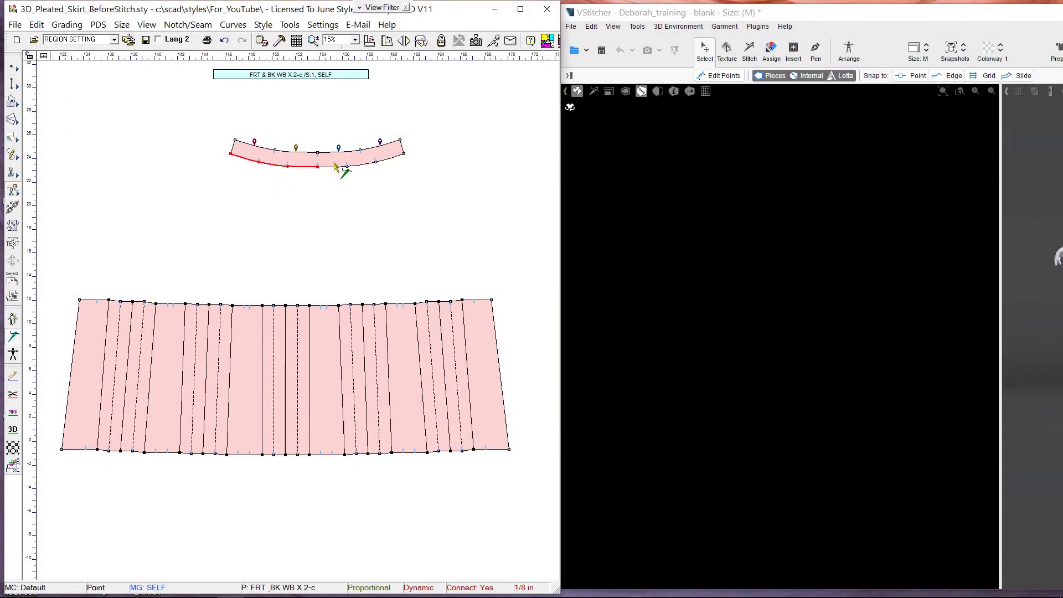
Step: Stitch the front waistband's lower edge to the top edge of the front pleated skirt
click(336, 165)
click(404, 153)
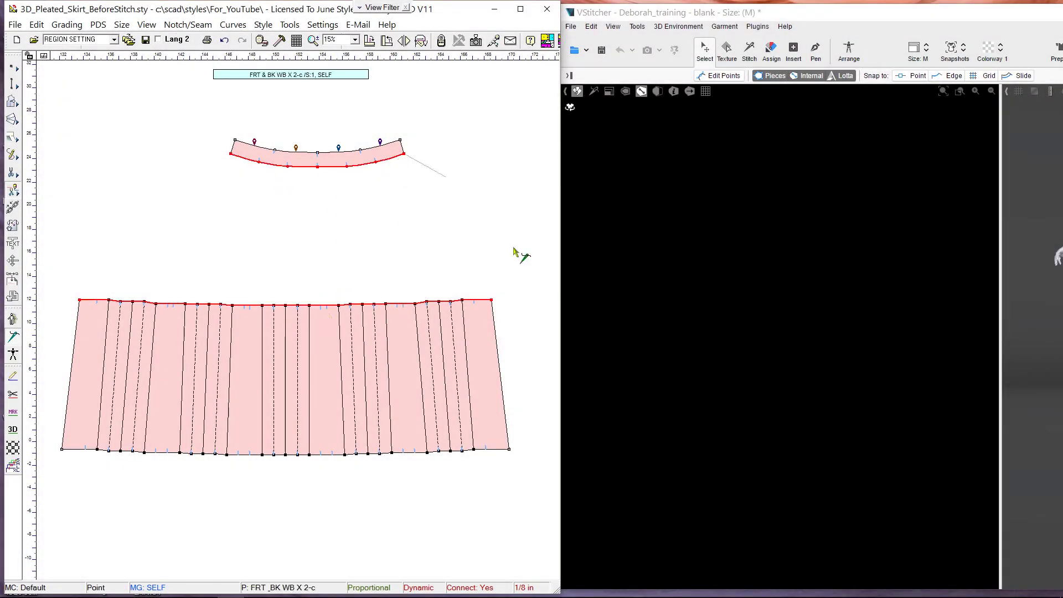
click(492, 300)
click(308, 340)
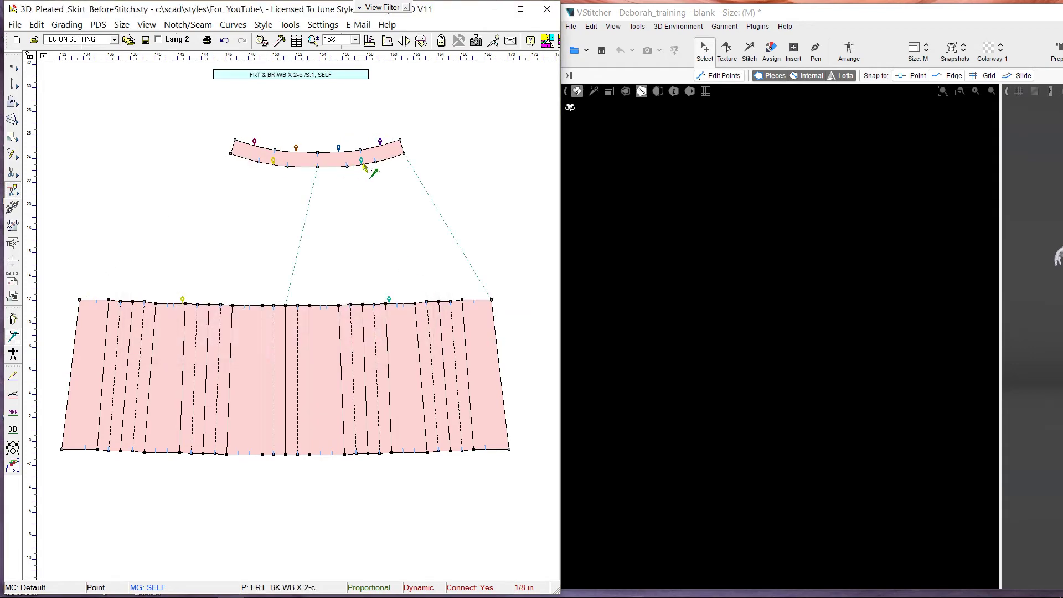
Step: Stitch the back waistband's lower edge to the top edge of the back pleated skirt
scroll(459, 213, down, 1)
scroll(288, 324, up, 2)
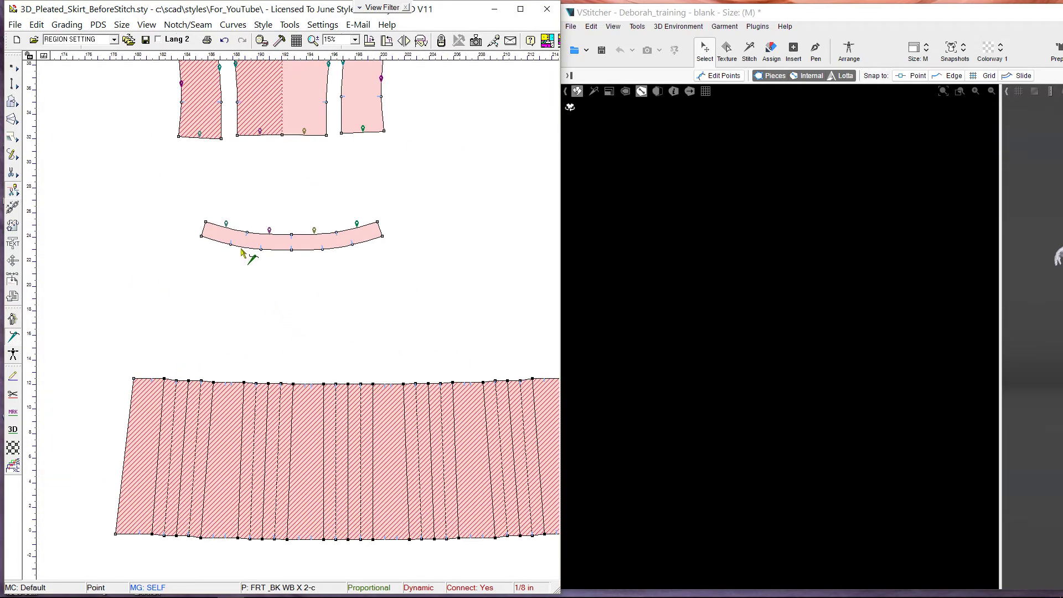
click(312, 260)
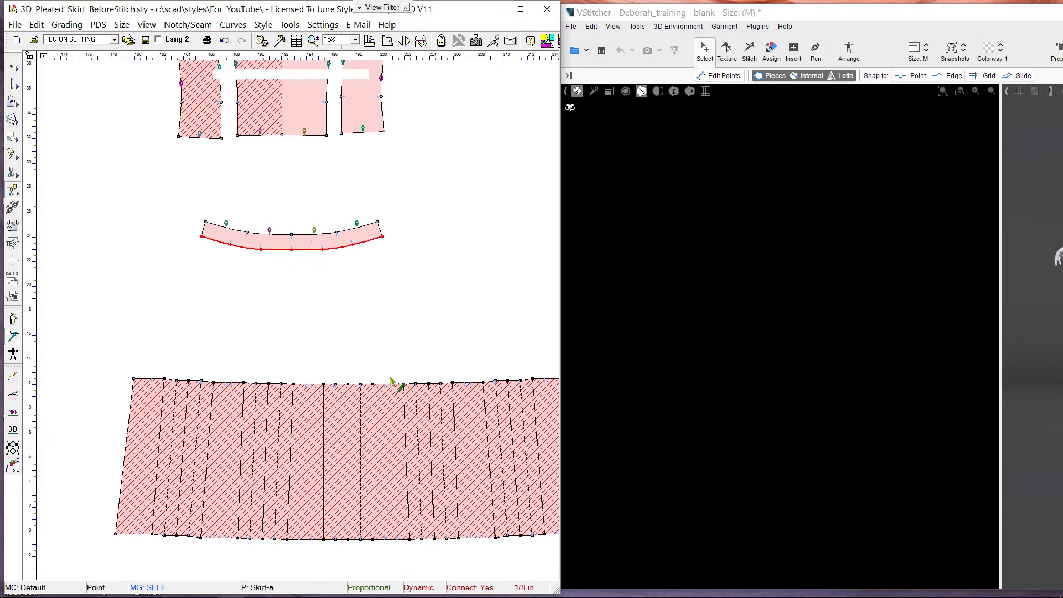
click(392, 405)
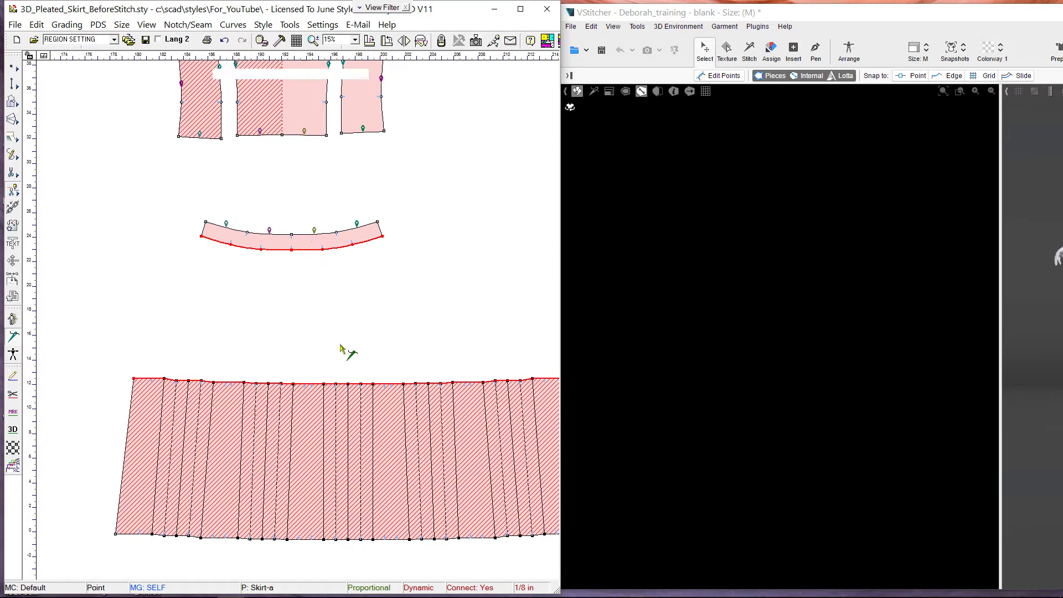
click(134, 379)
click(324, 339)
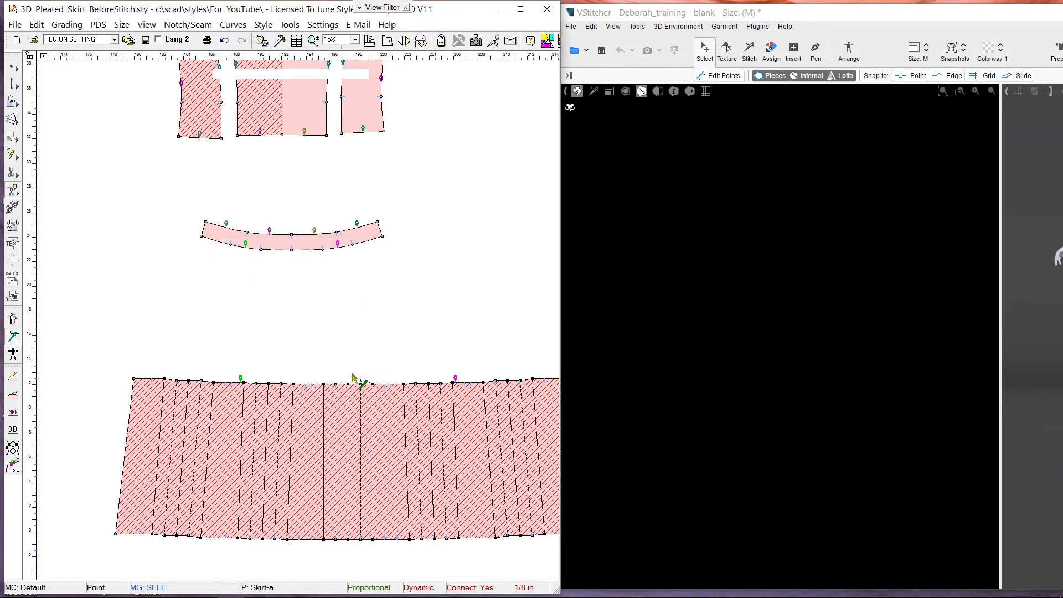
Step: Stitch the side edges of the front skirt and front waistband to the matching side edges of the back skirt and waistband
scroll(332, 368, down, 2)
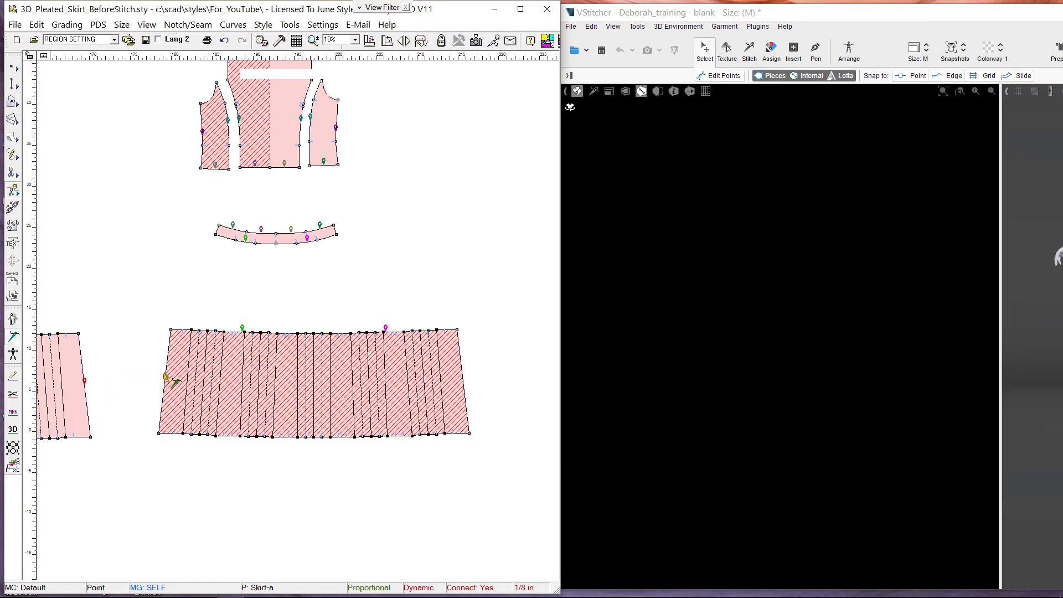
scroll(171, 375, down, 1)
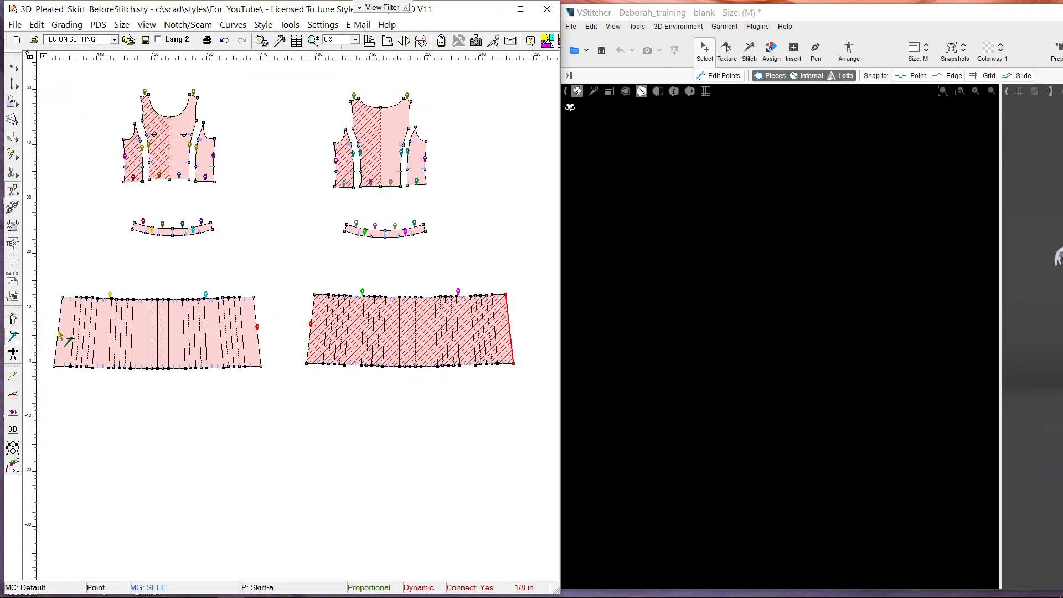
scroll(99, 285, up, 1)
scroll(286, 314, up, 4)
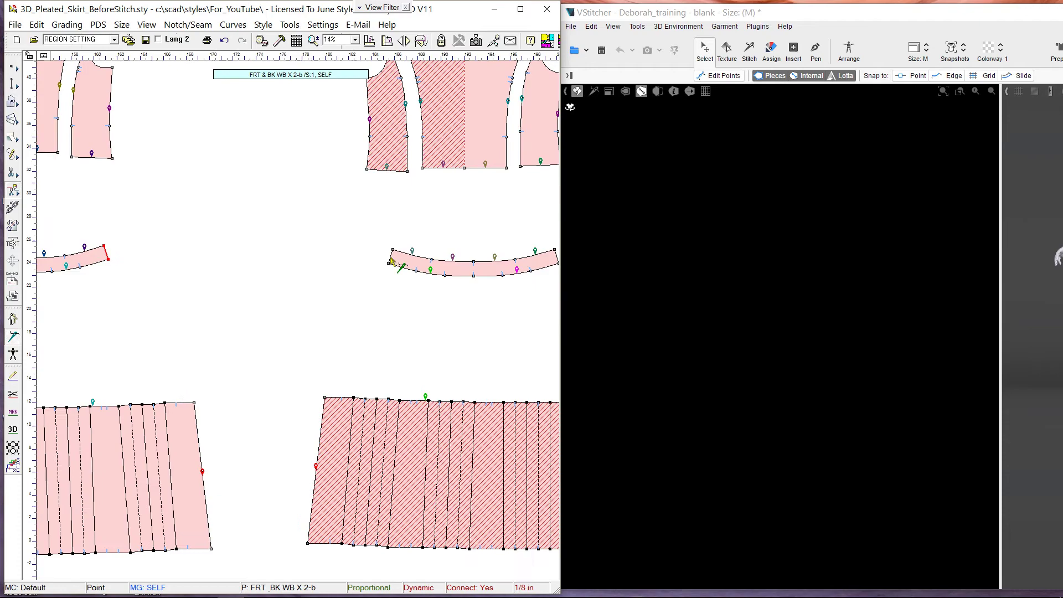
scroll(296, 320, down, 4)
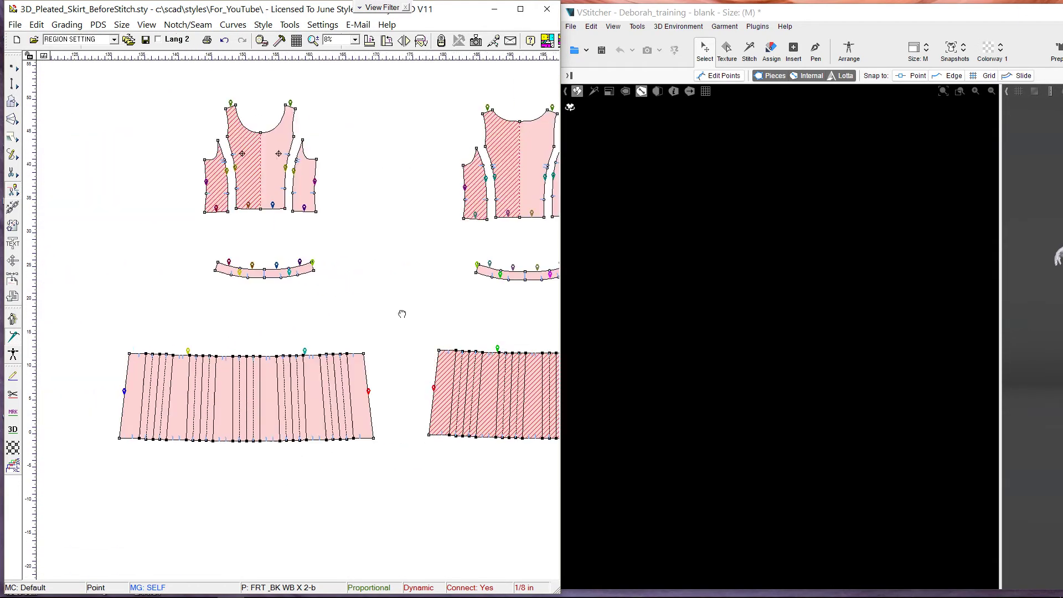
scroll(285, 316, up, 4)
scroll(294, 316, down, 5)
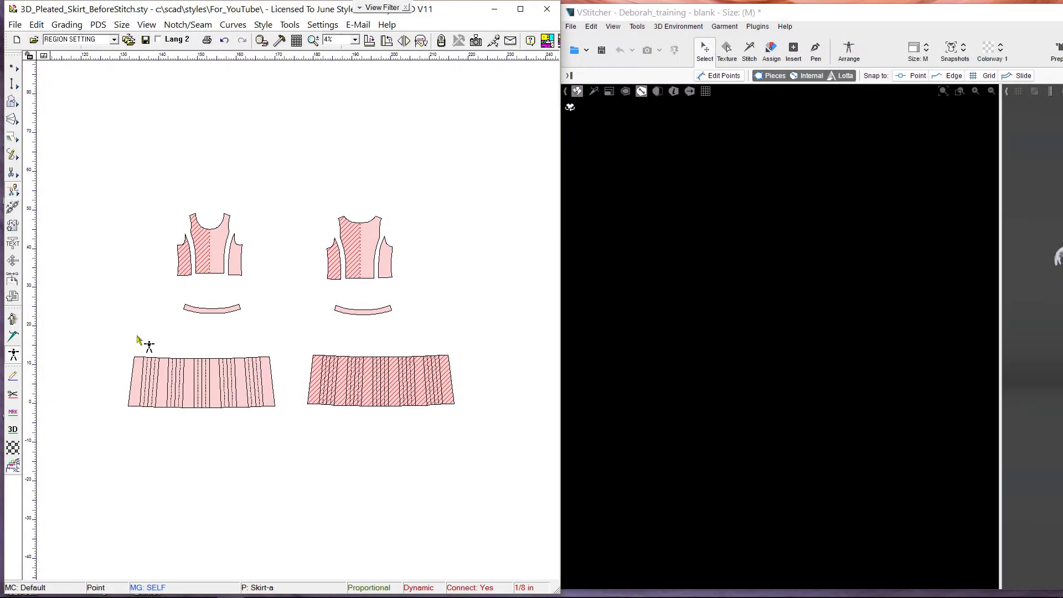
Step: Create the clusters FRONT TORSO, BACK TORSO, FRONT WAIST and BACK WAIST around the bodice groups and waistbands
click(203, 256)
click(167, 238)
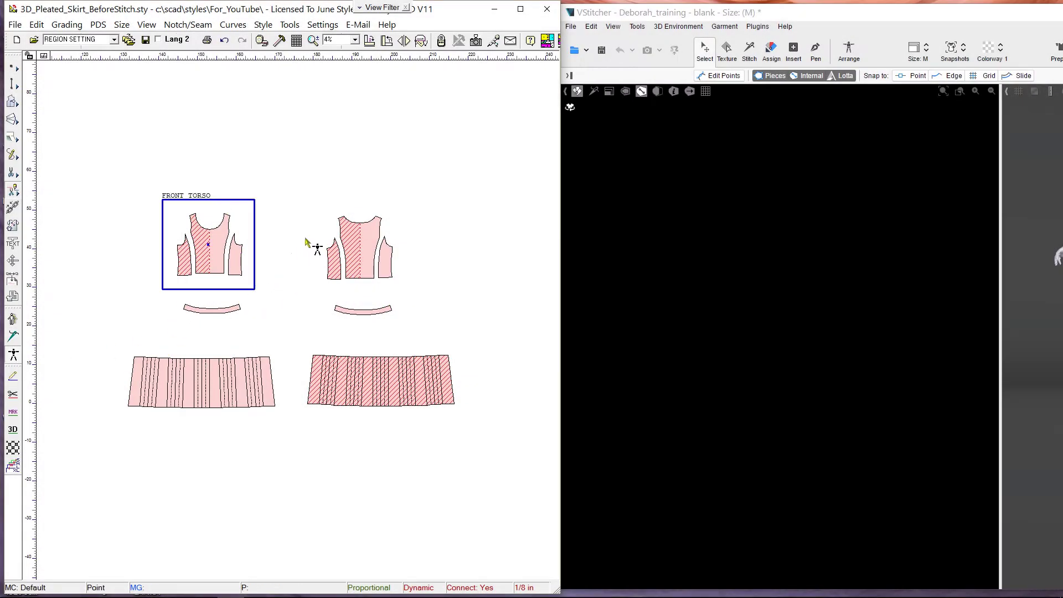
drag(309, 202, 409, 294)
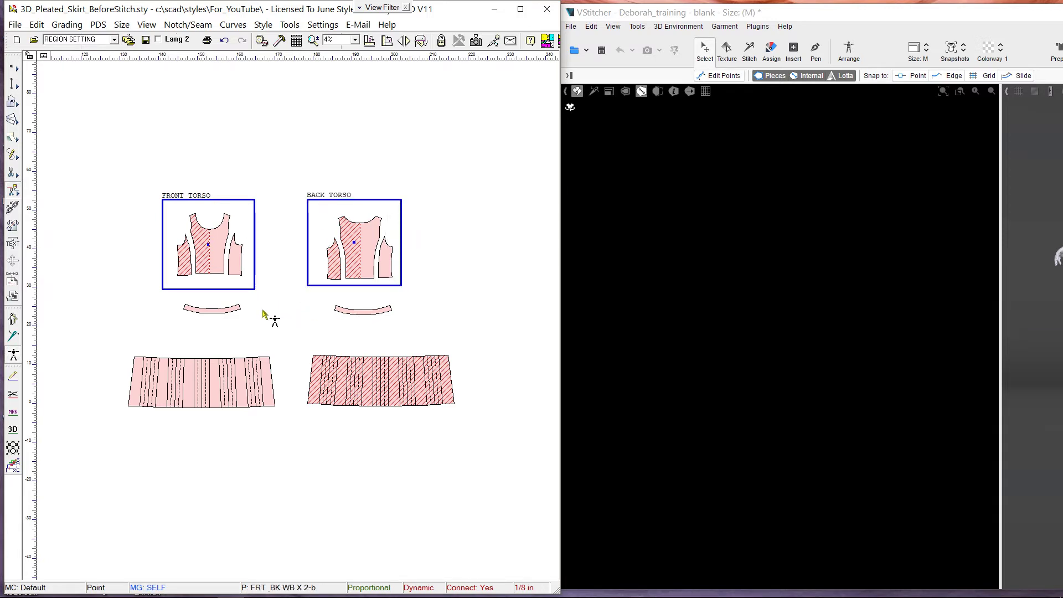
drag(166, 294, 266, 327)
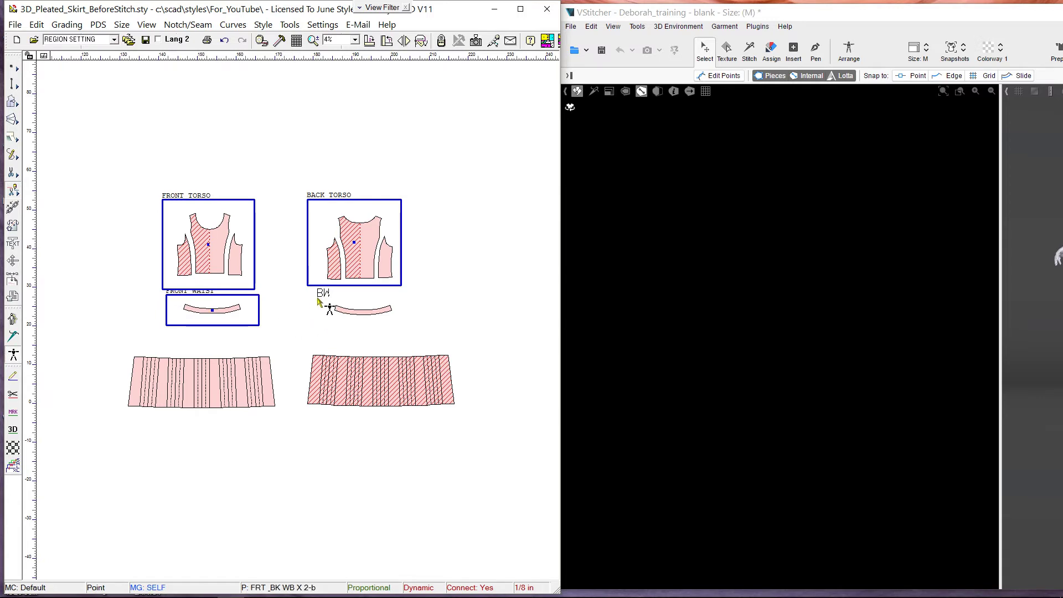
drag(316, 294, 404, 325)
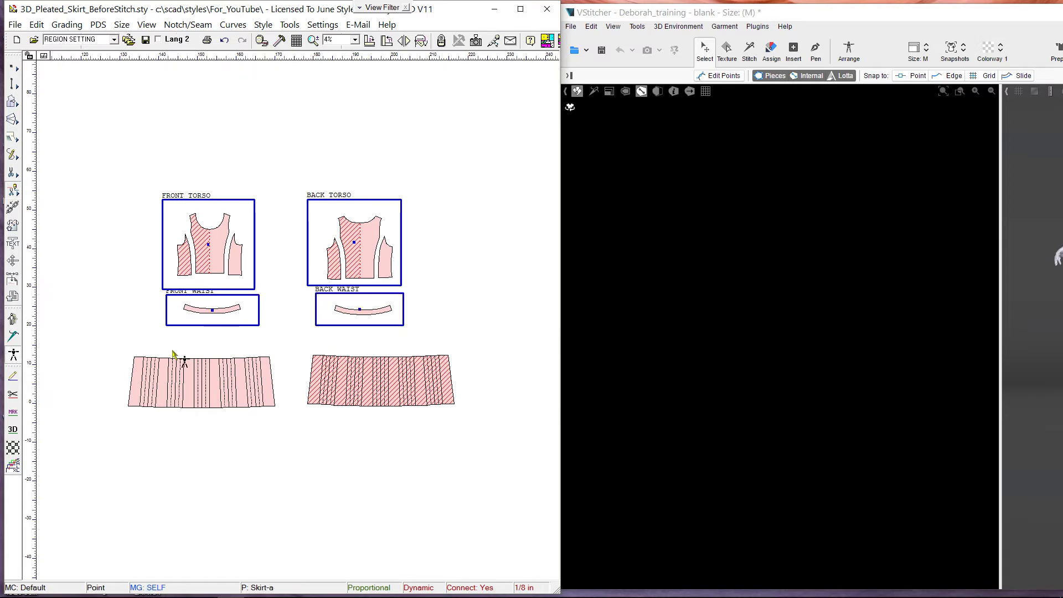
Step: Create the clusters FRONT SKIRT and BACK SKIRT around the two pleated skirt pieces
scroll(182, 355, up, 1)
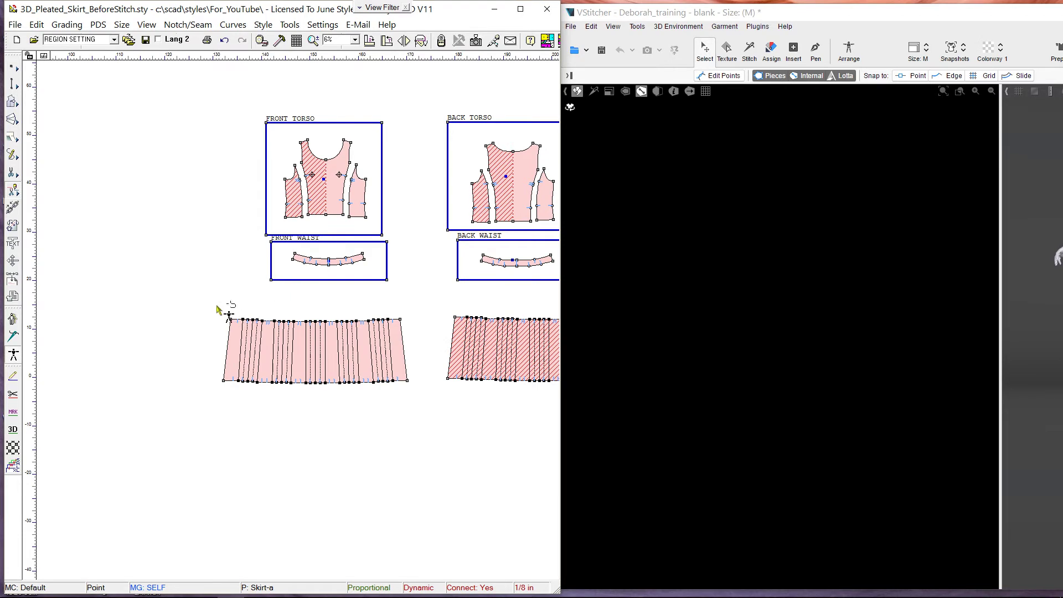
drag(206, 299, 417, 399)
middle_drag(437, 397, 290, 409)
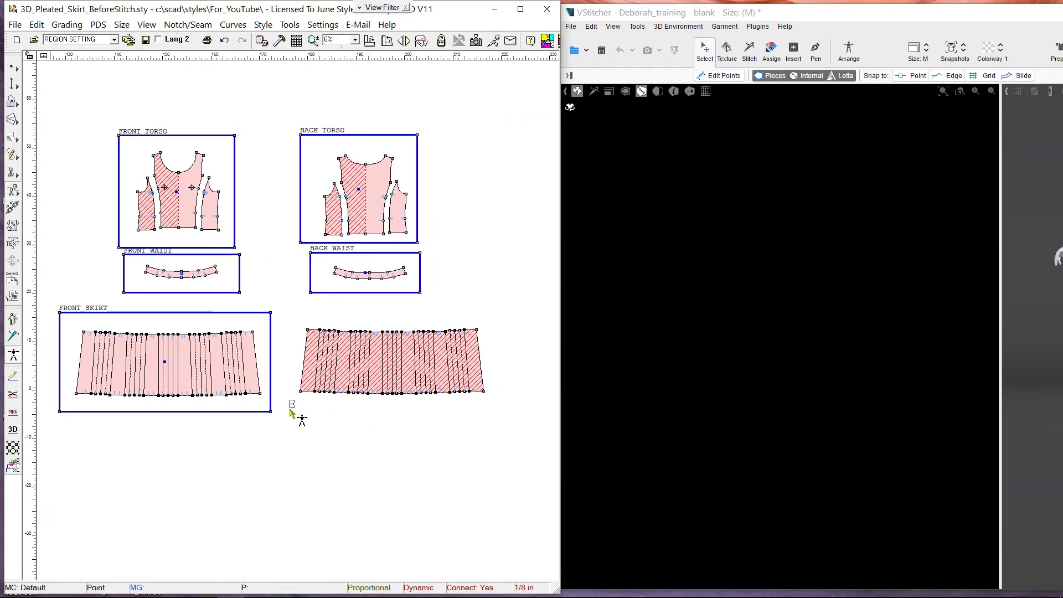
drag(291, 315, 493, 410)
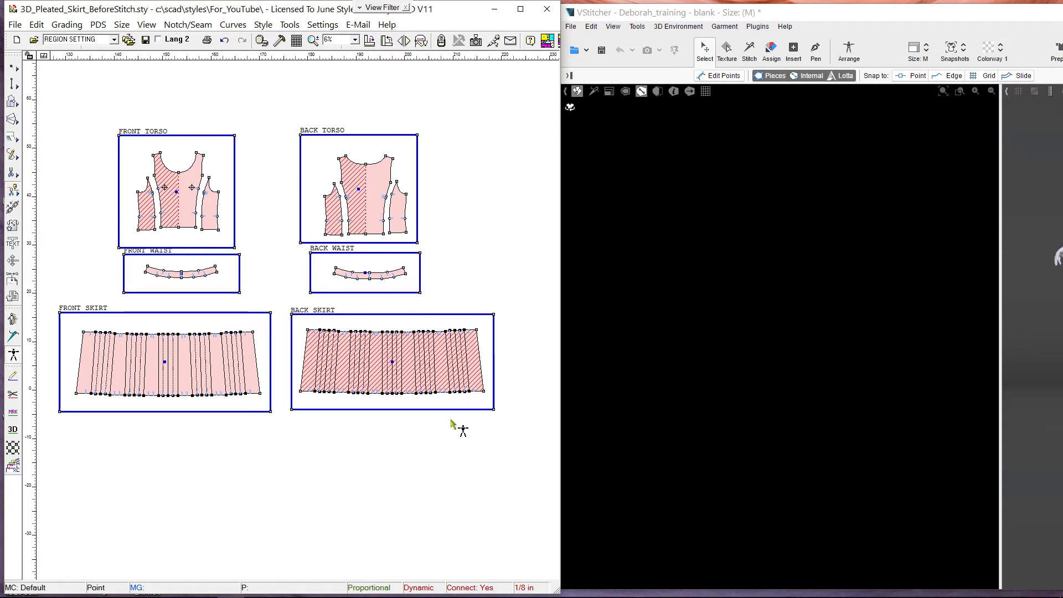
Step: Send the clustered style to VStitcher and display the stitches on the imported bodice, waistband and skirt pieces
click(13, 326)
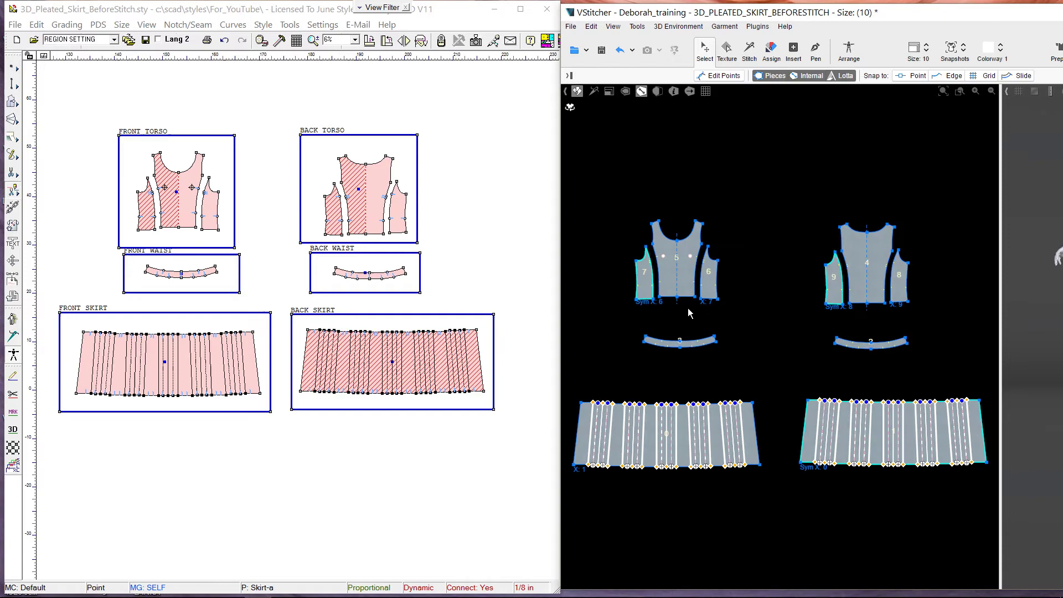
click(750, 52)
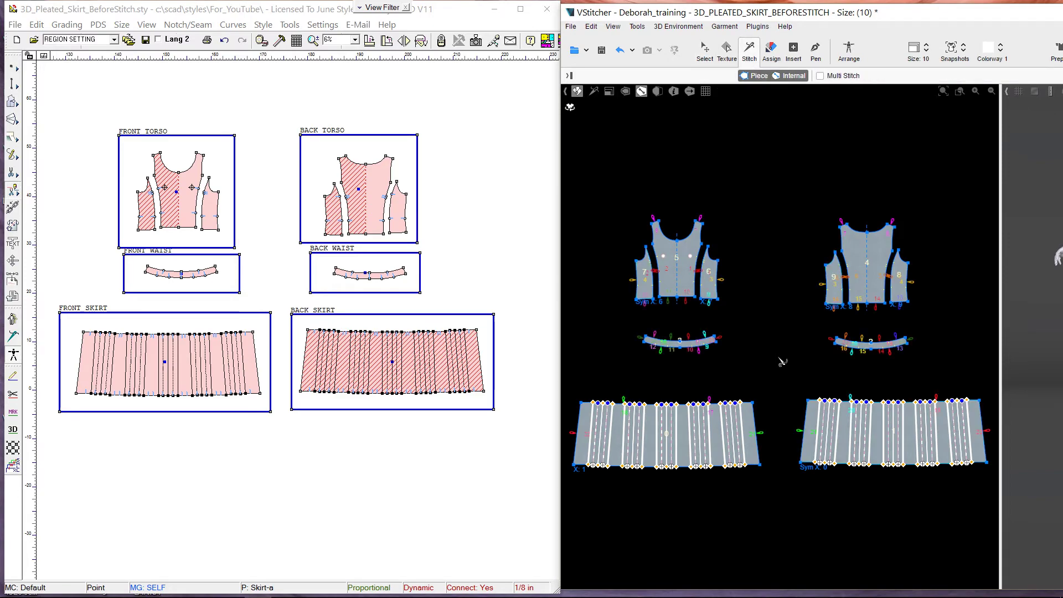
scroll(782, 362, up, 2)
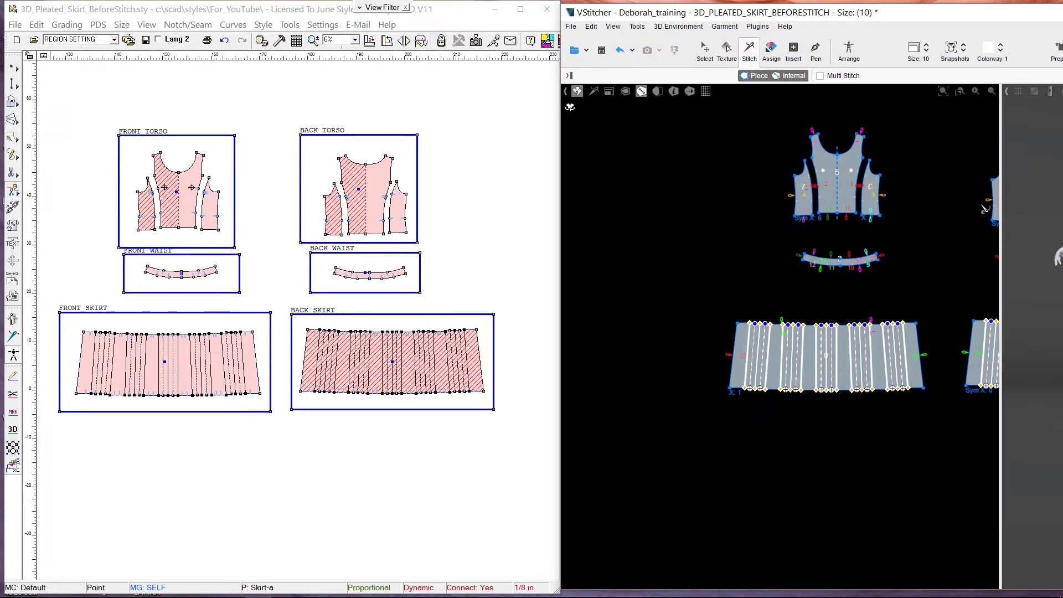
scroll(985, 209, down, 3)
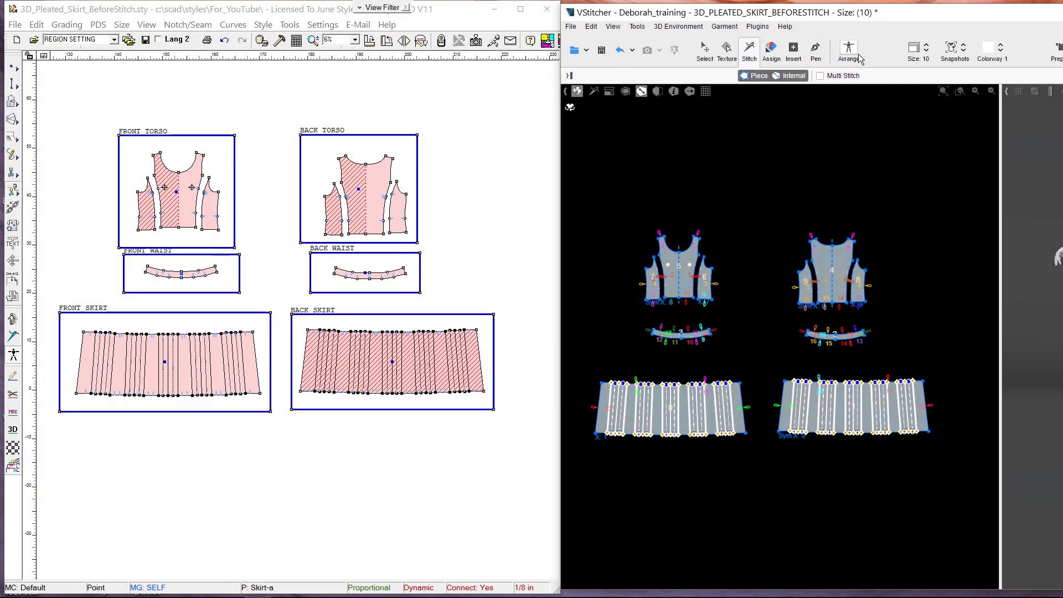
Step: Arrange the pieces around the avatar and correct their heights by moving the front torso, waist and skirt cluster points in the pattern file
click(857, 55)
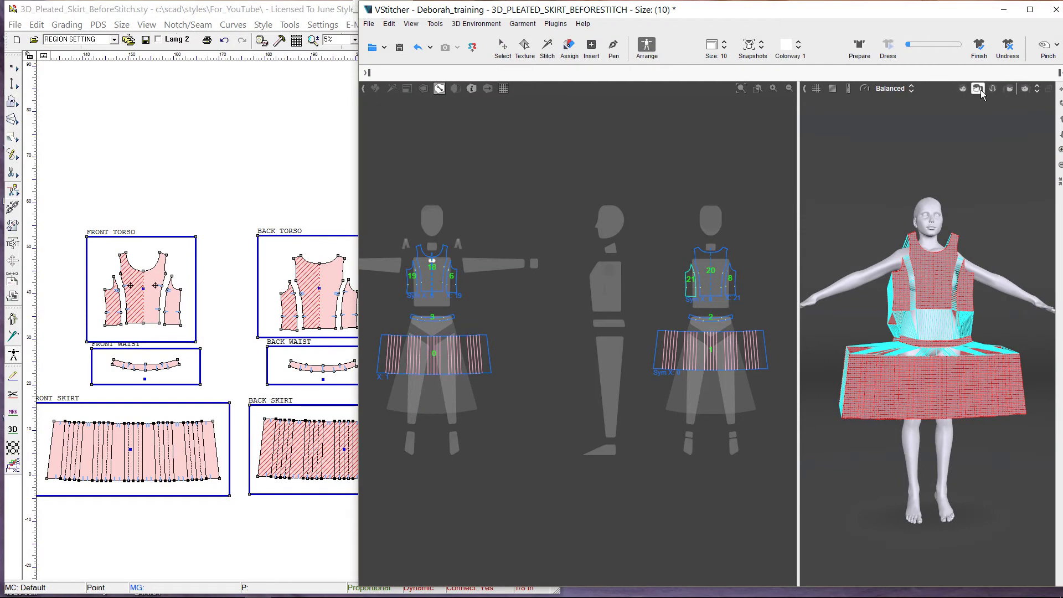
click(978, 88)
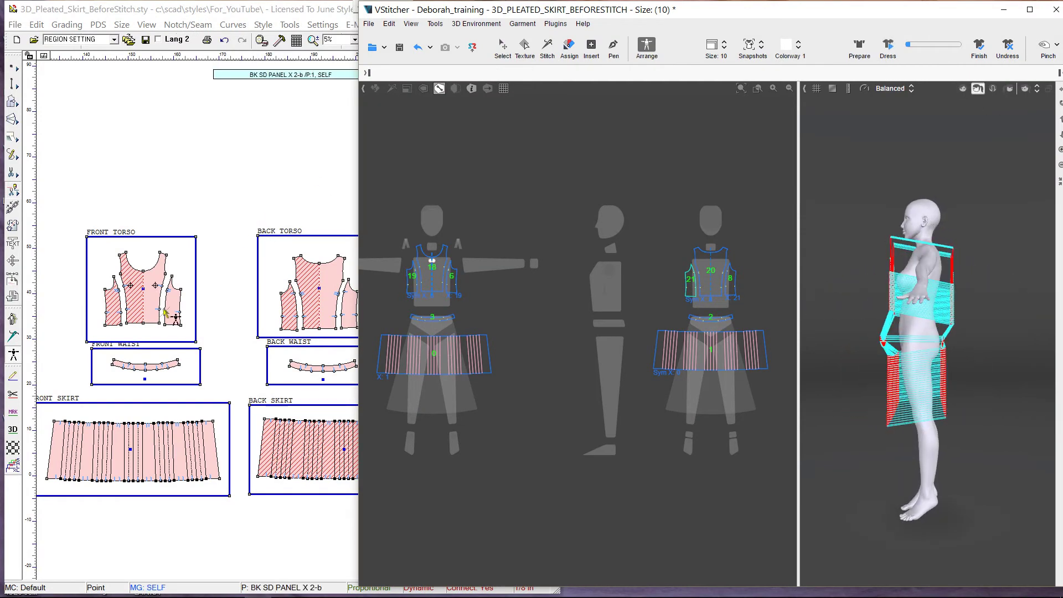
click(148, 295)
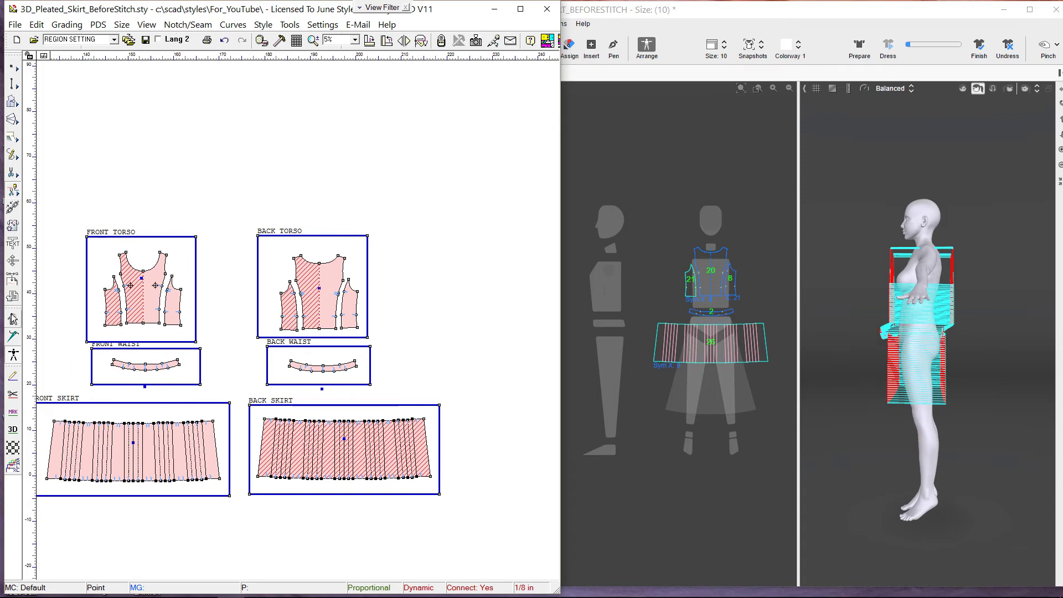
click(962, 88)
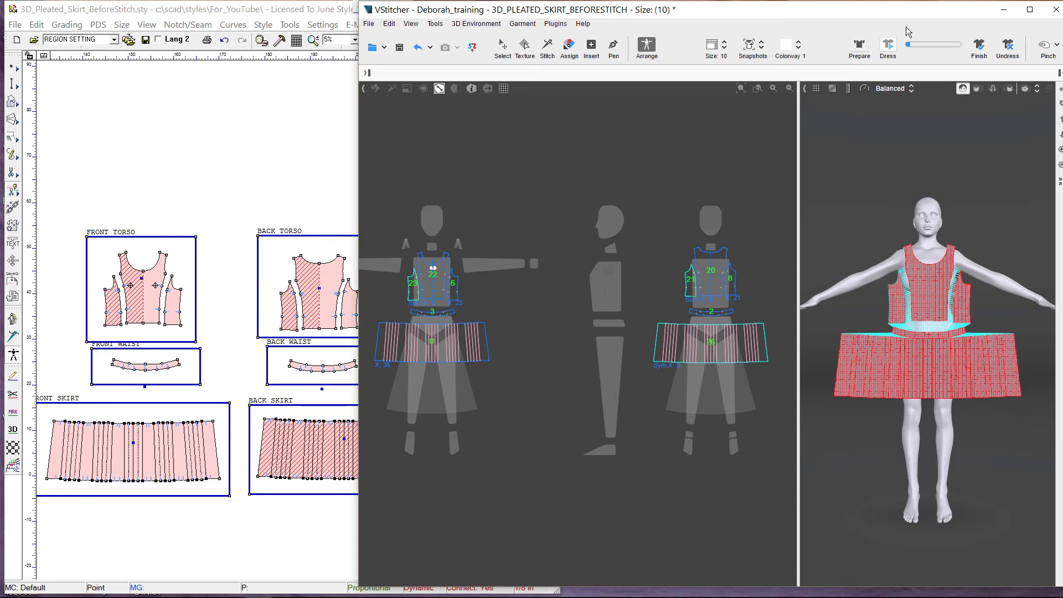
Step: Enlarge the 3D view of the arranged garment to fill a maximized VStitcher window and dress the avatar
click(1030, 11)
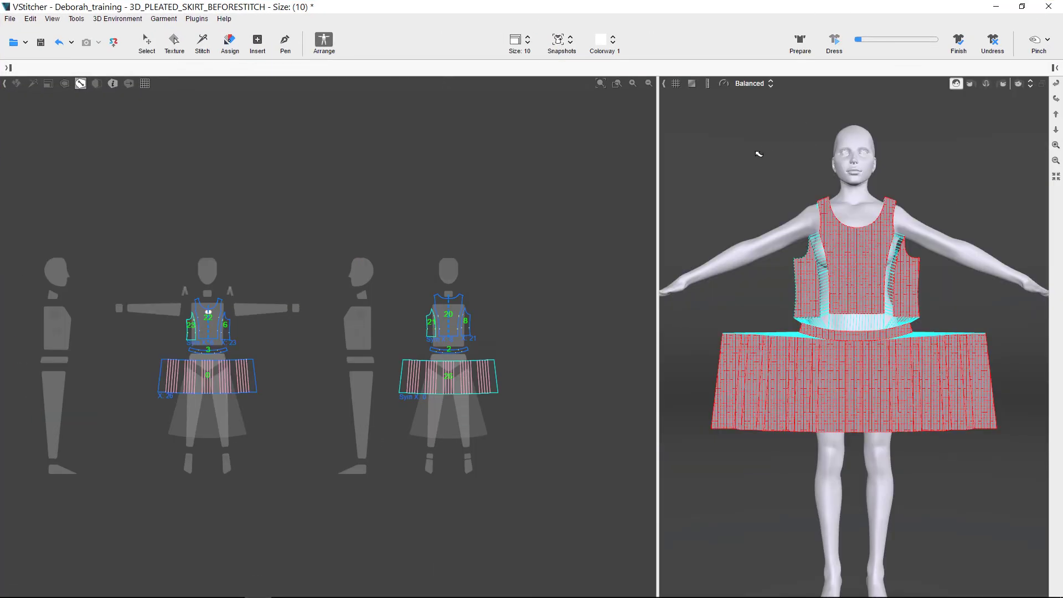
key(F3)
scroll(870, 269, down, 7)
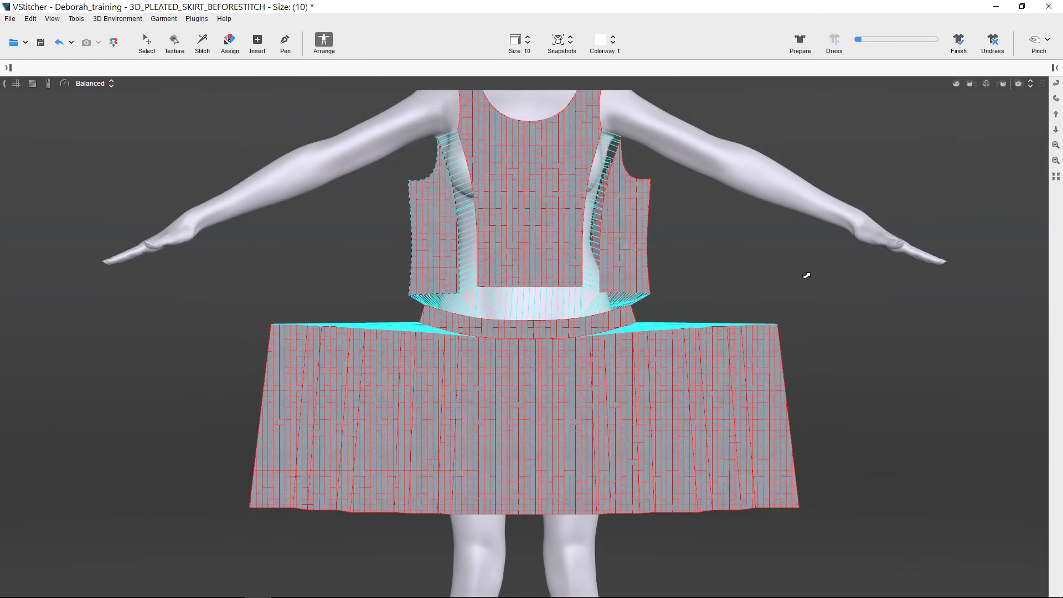
click(836, 42)
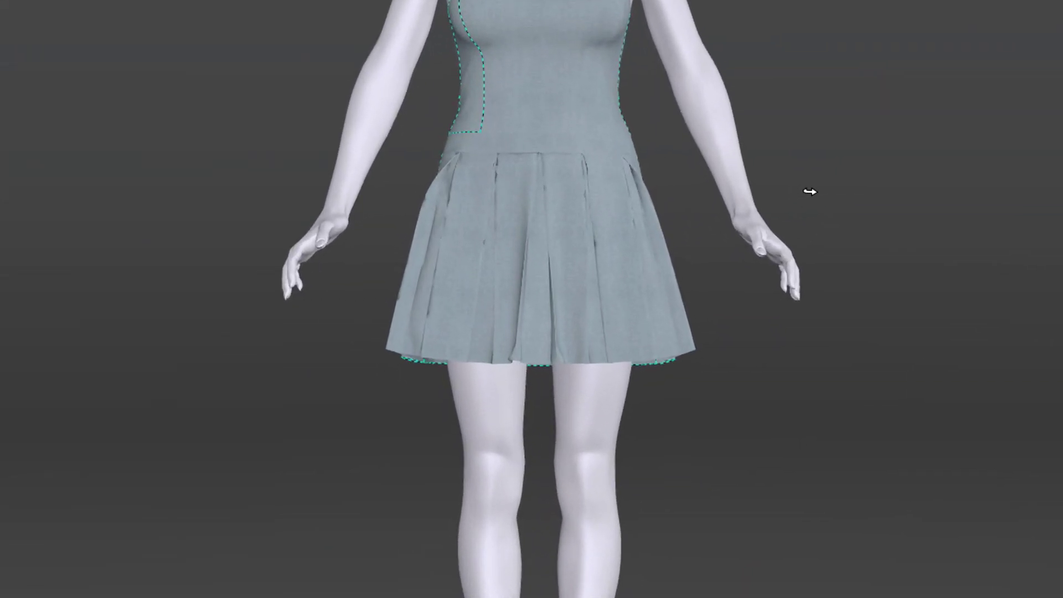
Step: Examine the pleats and fit of the draped dress from the back, front and side
key(8)
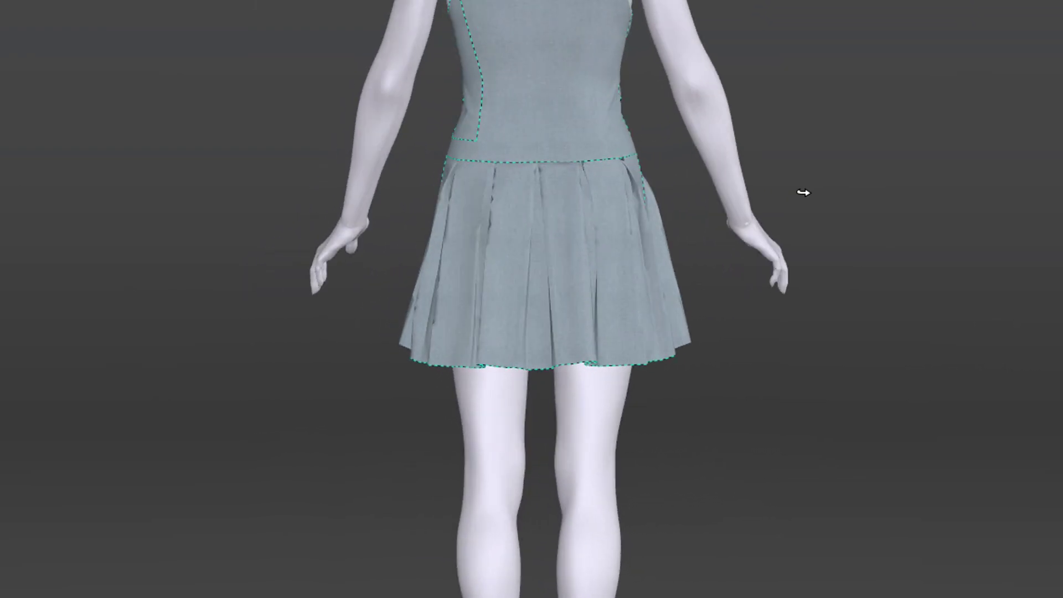
key(2)
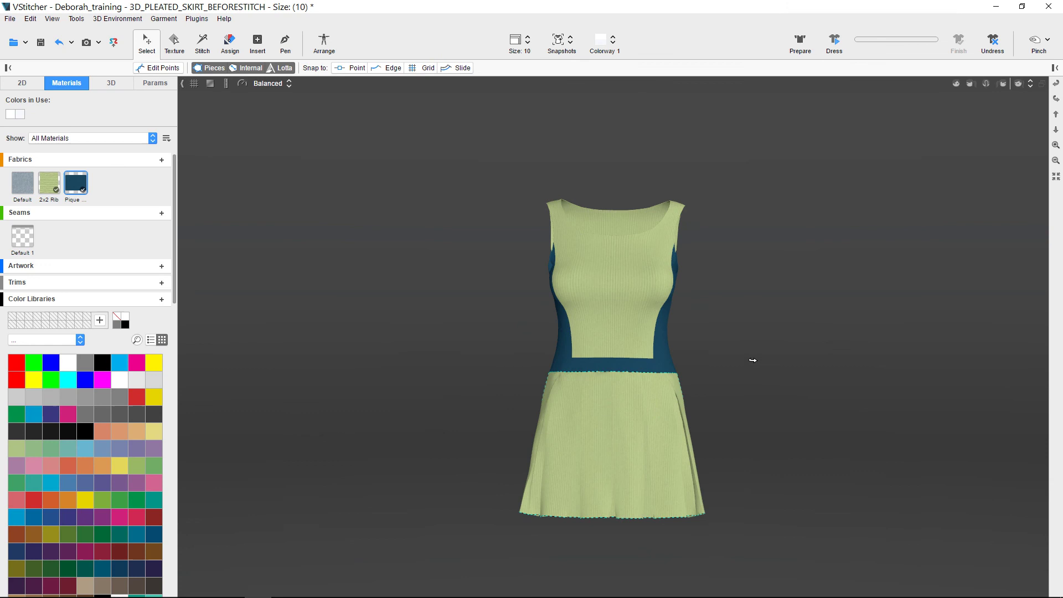
drag(753, 360, 745, 372)
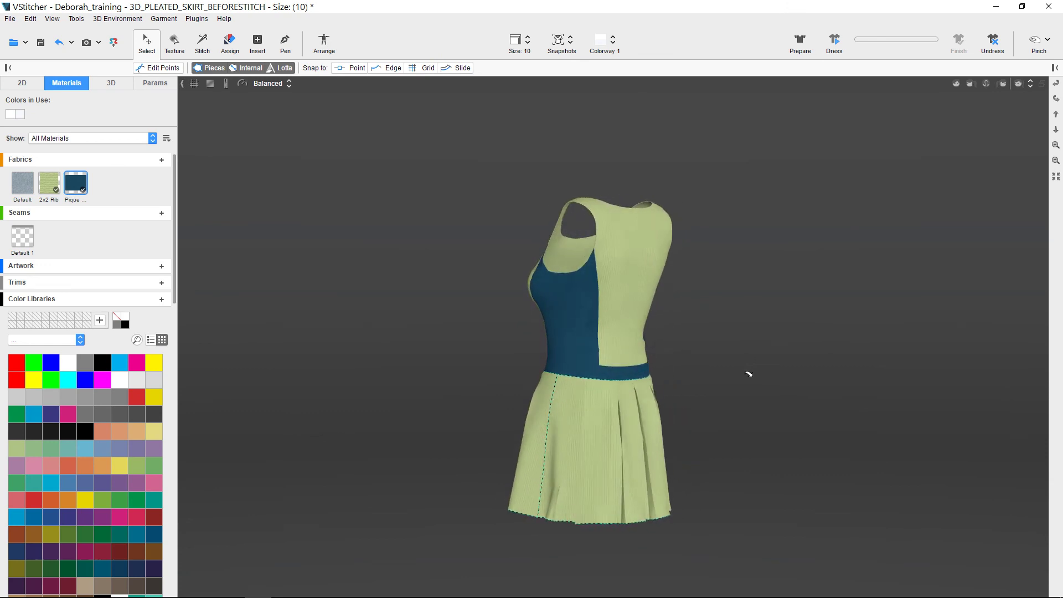